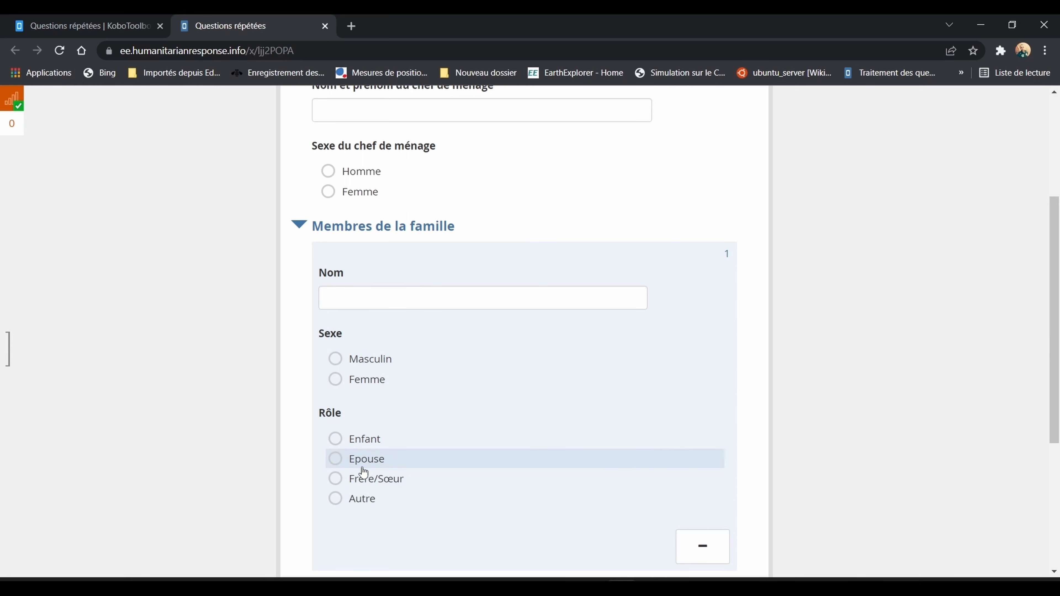
Enter the household head's full name and set the head's sex to Homme.
scroll(376, 468, "up", 5)
left_click(382, 309)
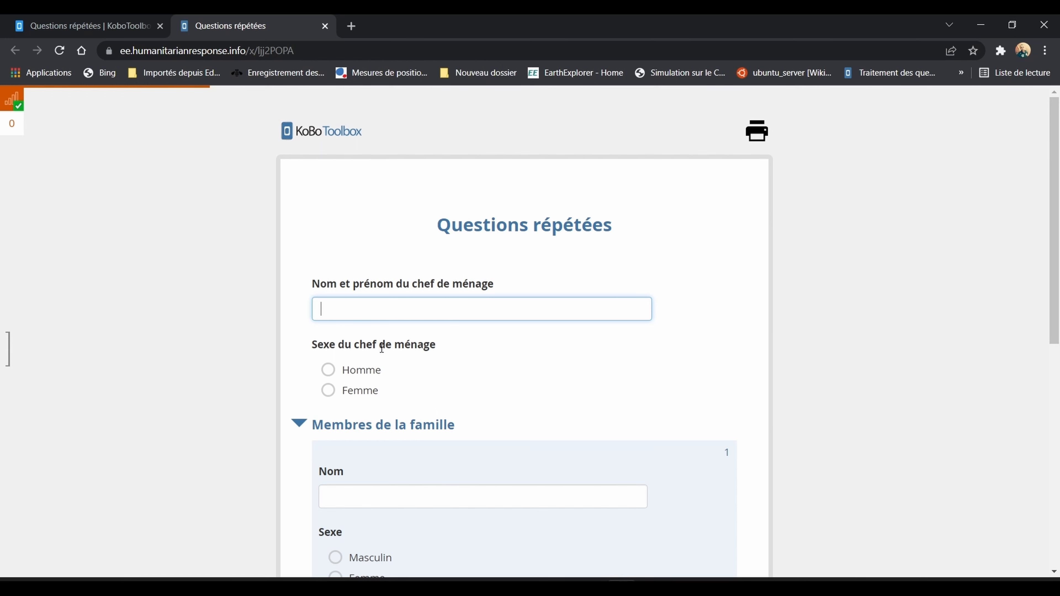
type("Moussa Omar")
left_click(362, 371)
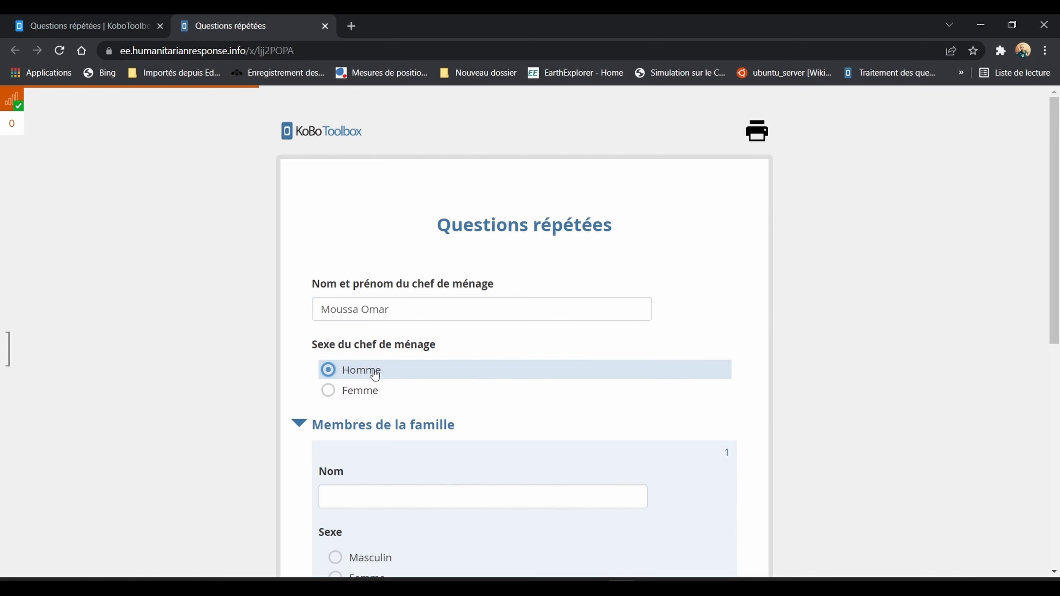
Fill in the first family member with their name, the sex Femme and the role Enfant.
scroll(496, 387, "down", 2)
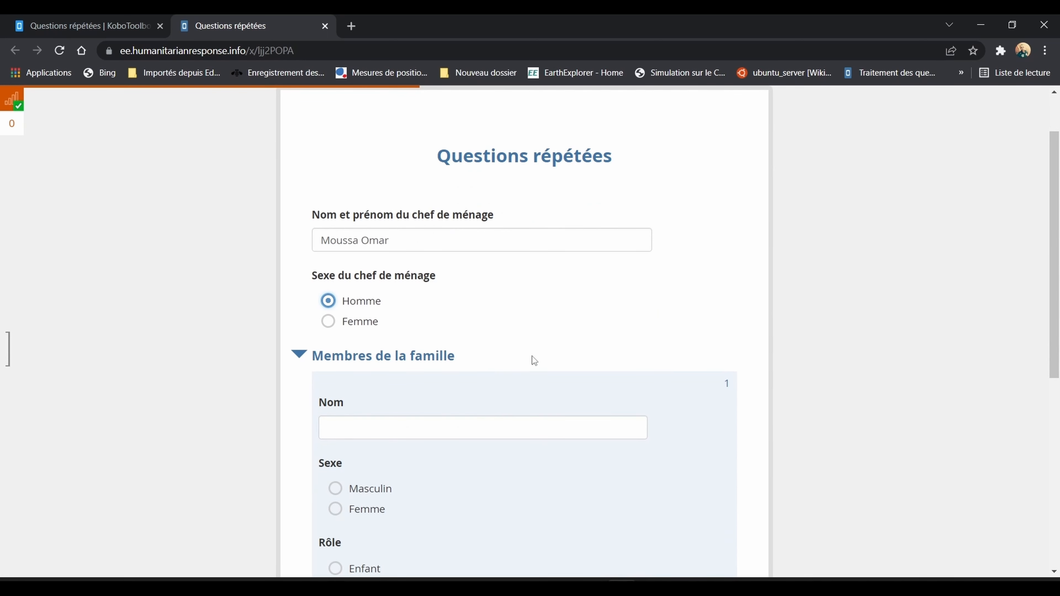
scroll(522, 364, "down", 3)
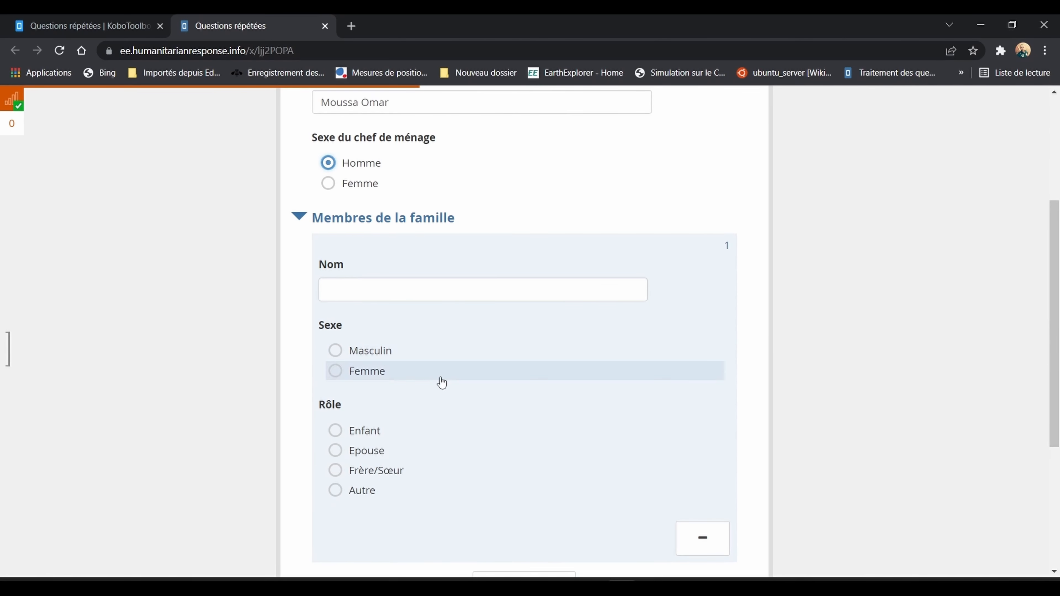
left_click(439, 292)
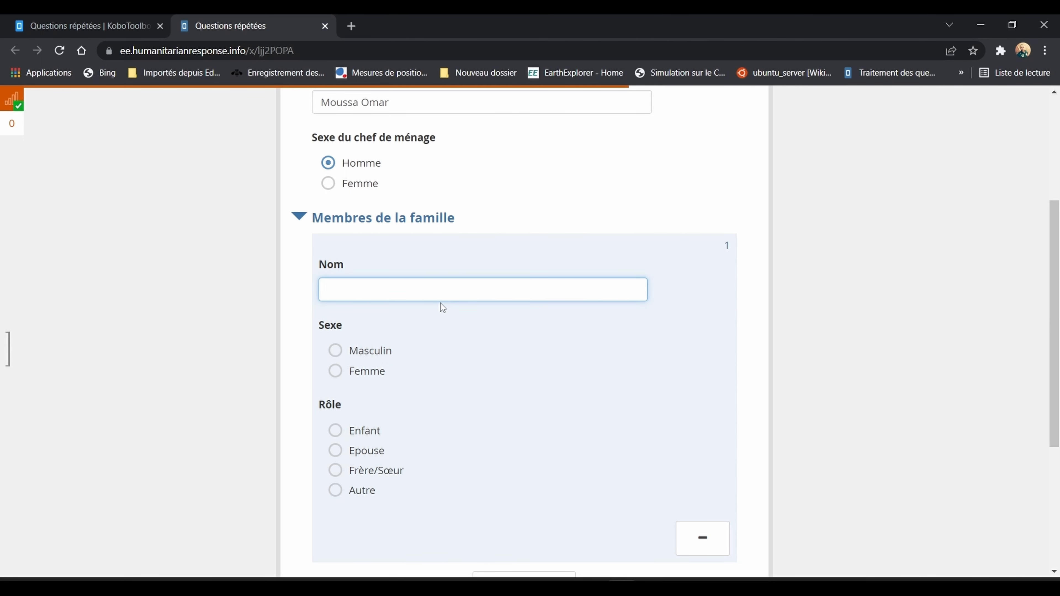
type("Amina")
left_click(357, 373)
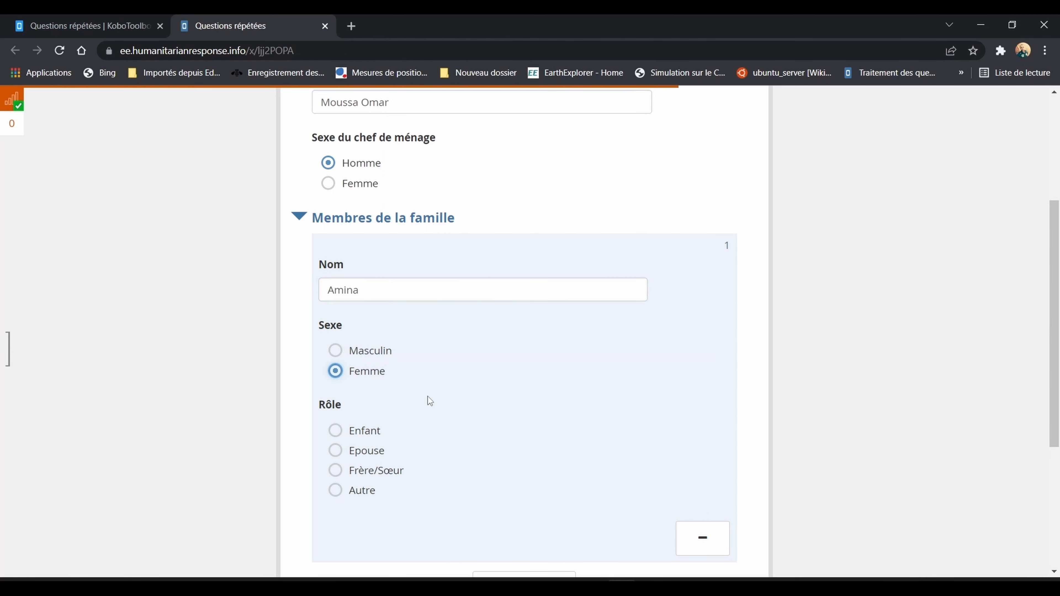
scroll(537, 439, "down", 1)
scroll(538, 439, "down", 2)
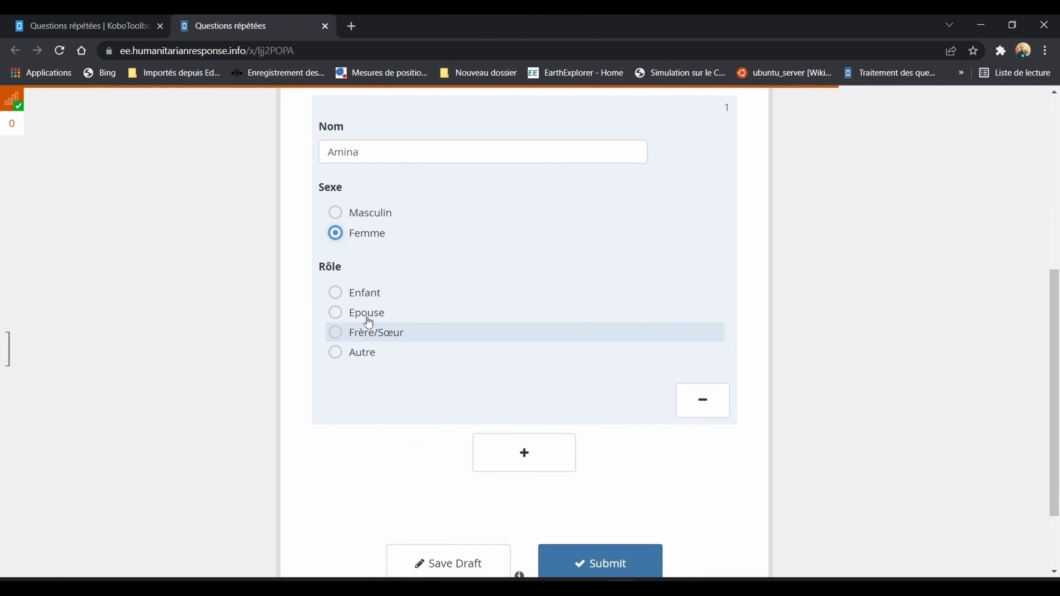
left_click(363, 299)
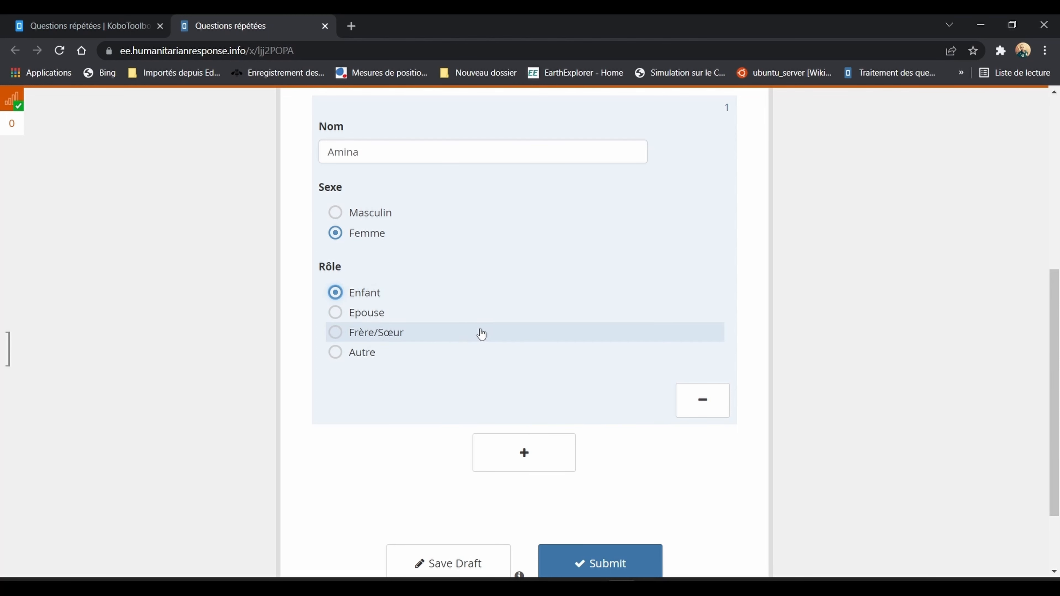
Add a second family member and enter their name, the sex Masculin and the role Enfant.
scroll(502, 350, "down", 2)
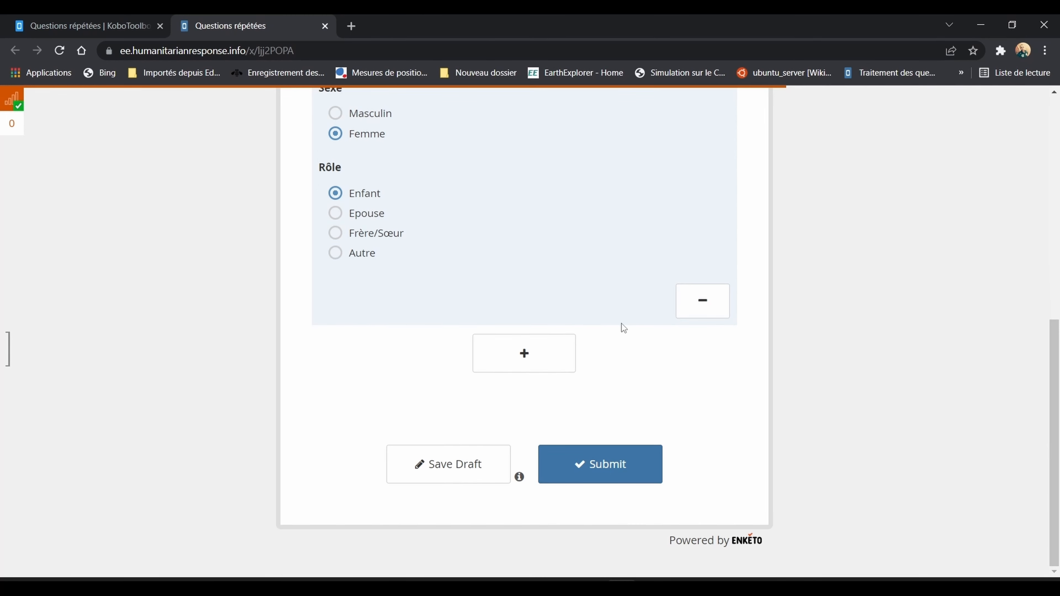
left_click(547, 355)
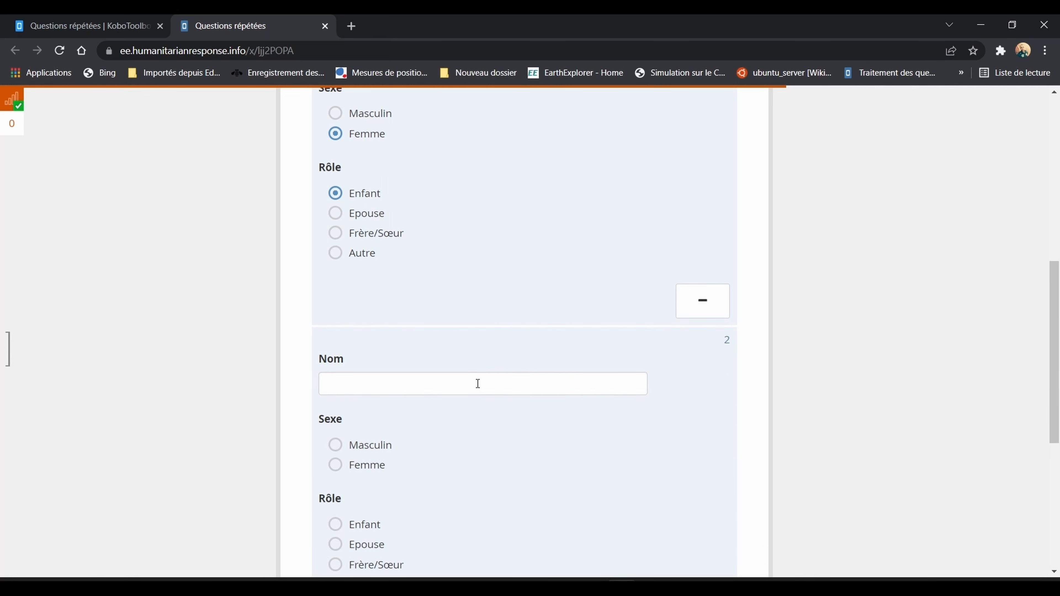
left_click(524, 383)
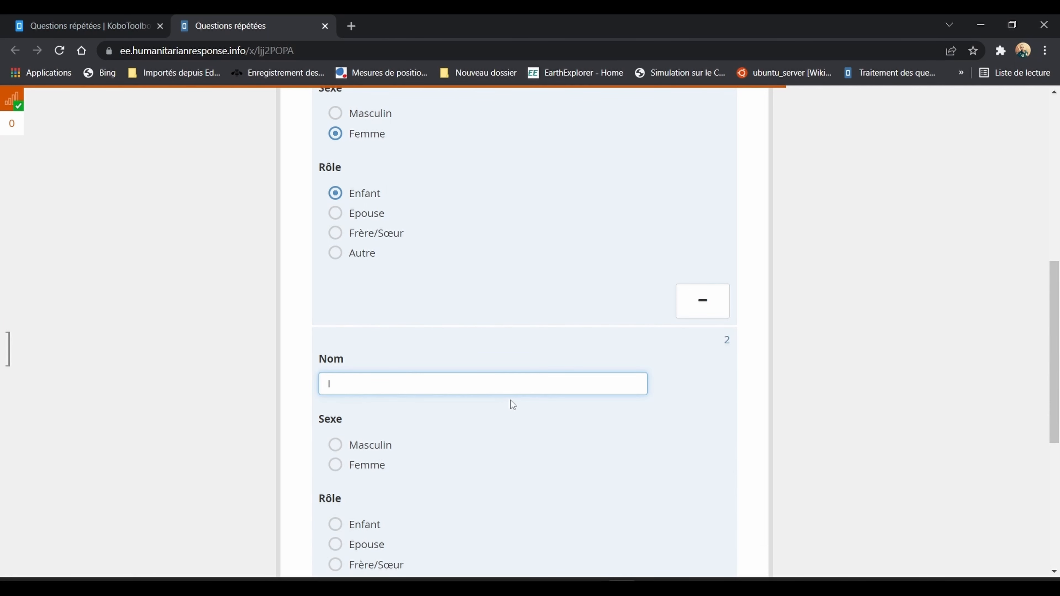
type("Issa")
left_click(392, 446)
scroll(478, 448, "down", 6)
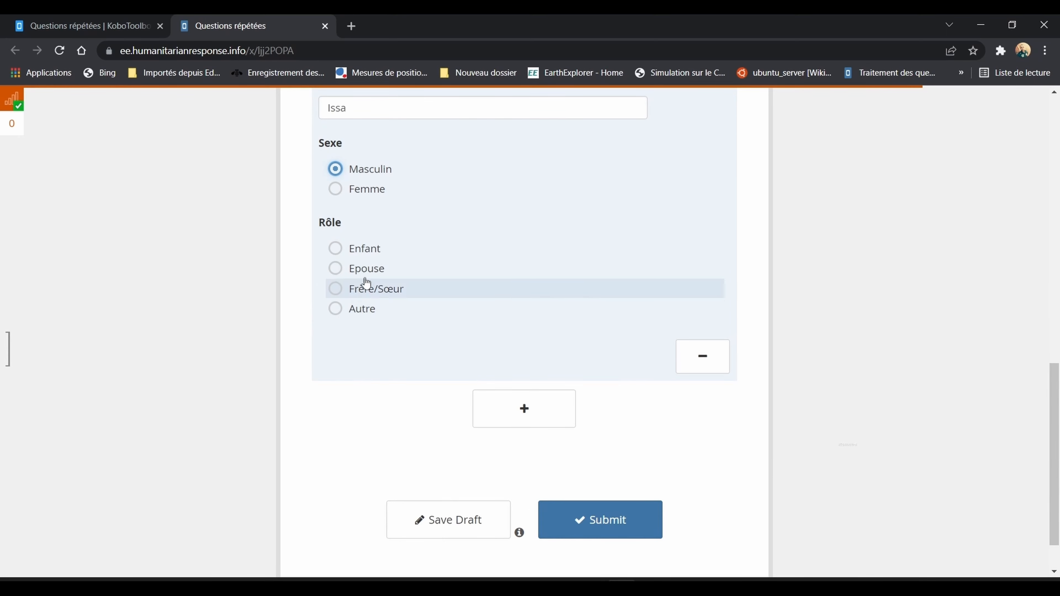
left_click(359, 253)
Review the household head's answers and every family member entry in the filled-in form.
scroll(572, 337, "up", 7)
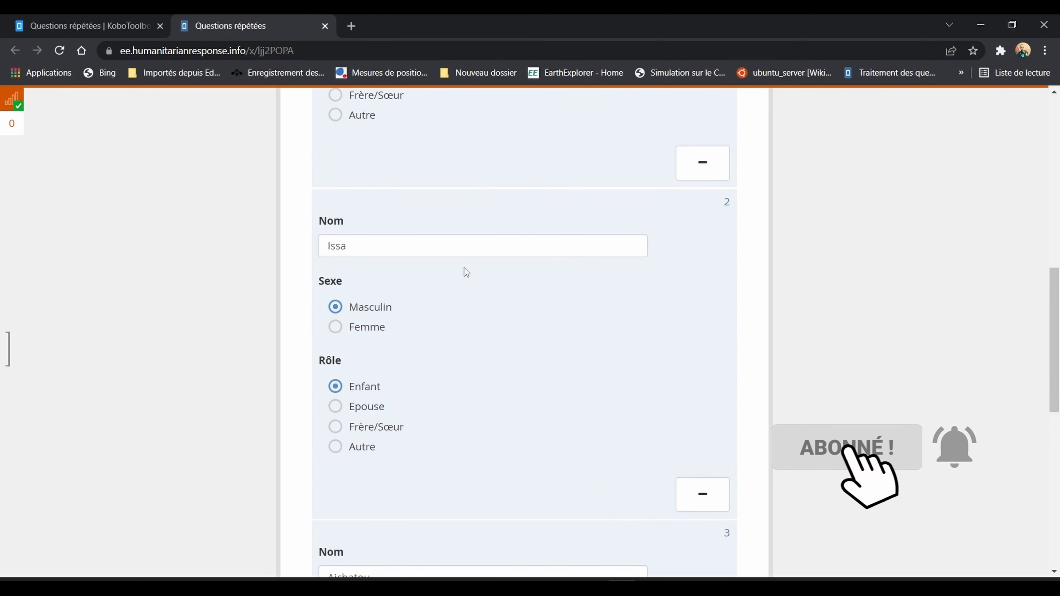
scroll(465, 274, "up", 5)
scroll(464, 276, "up", 2)
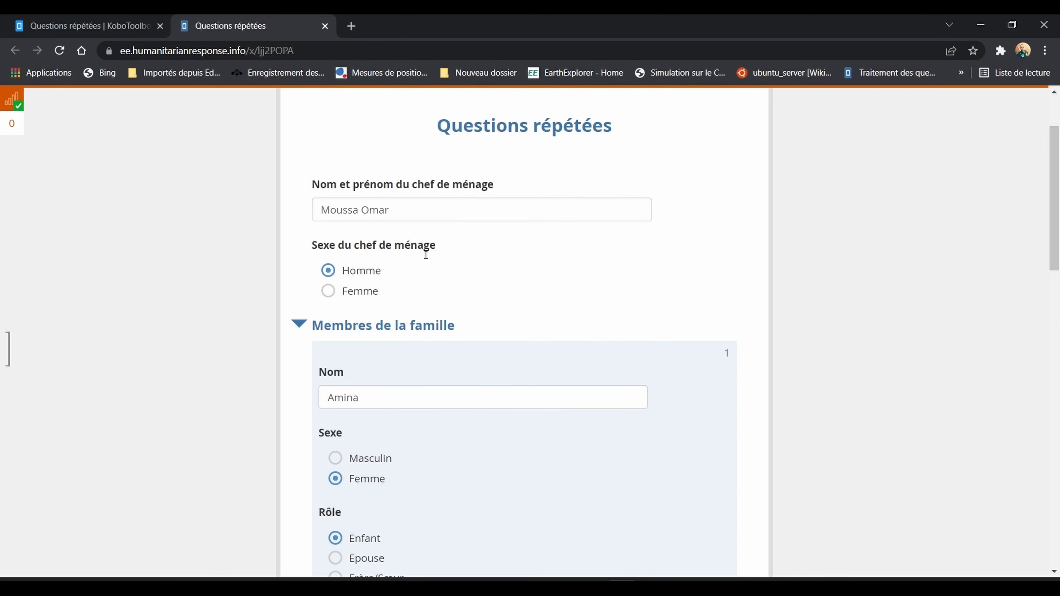
scroll(455, 351, "down", 13)
scroll(469, 408, "down", 5)
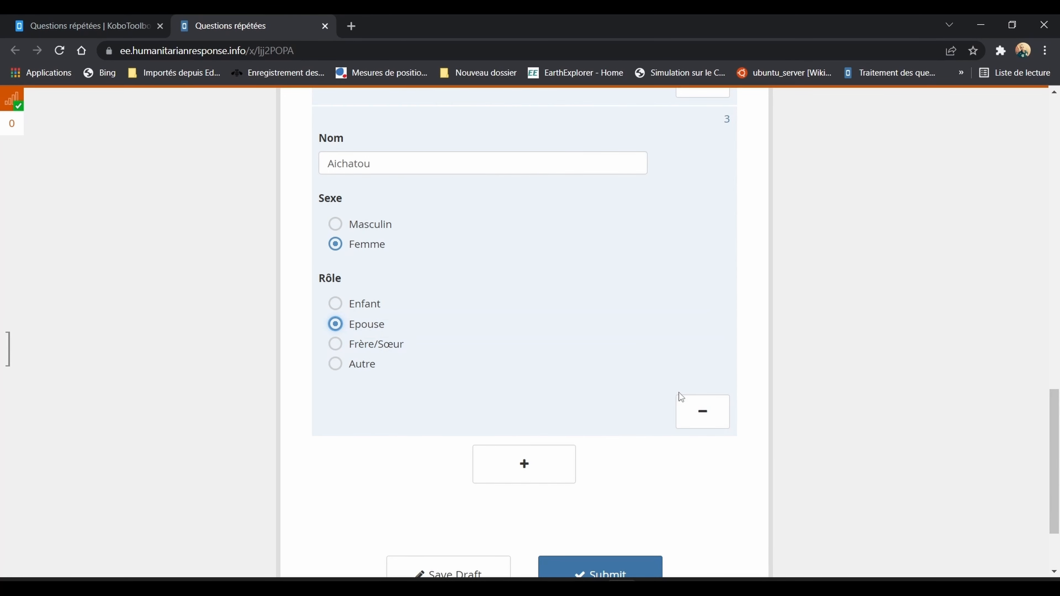
scroll(684, 398, "down", 1)
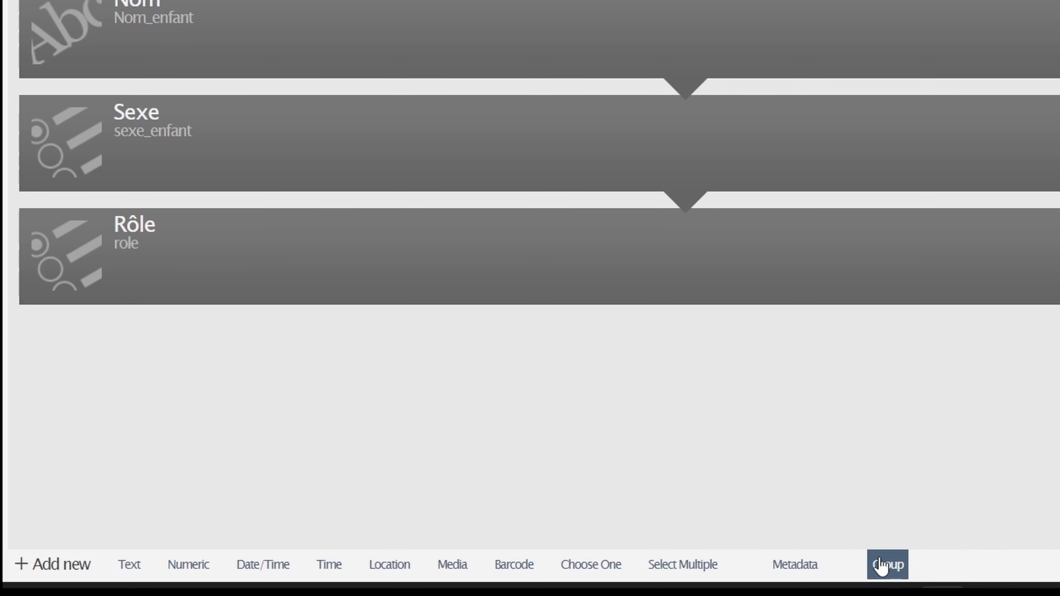
Add a group after the Rôle question in the ODK Build form and set its data name to membre_famille.
left_click(898, 569)
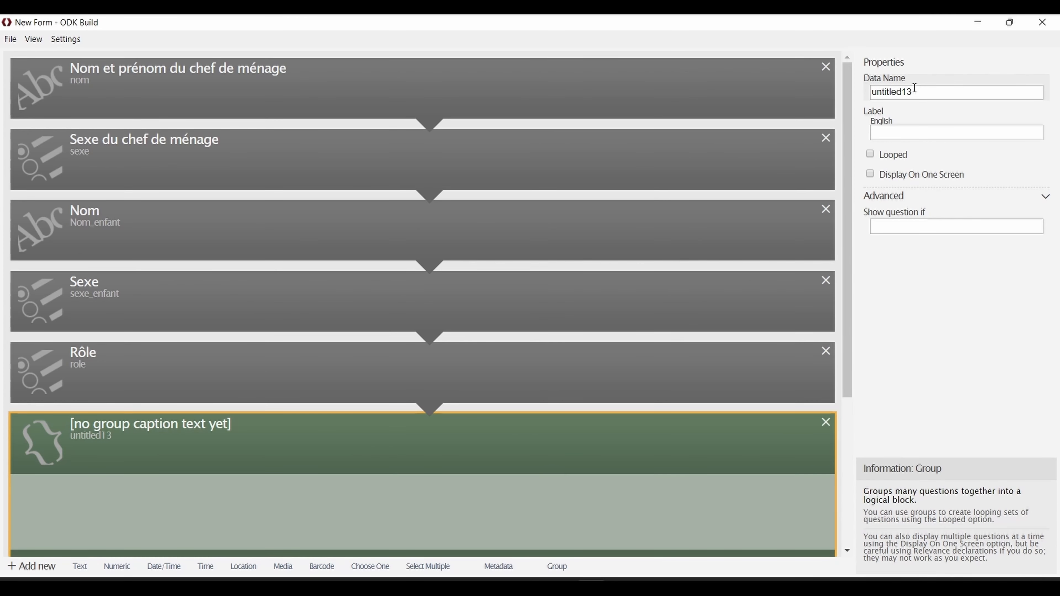
left_click(915, 91)
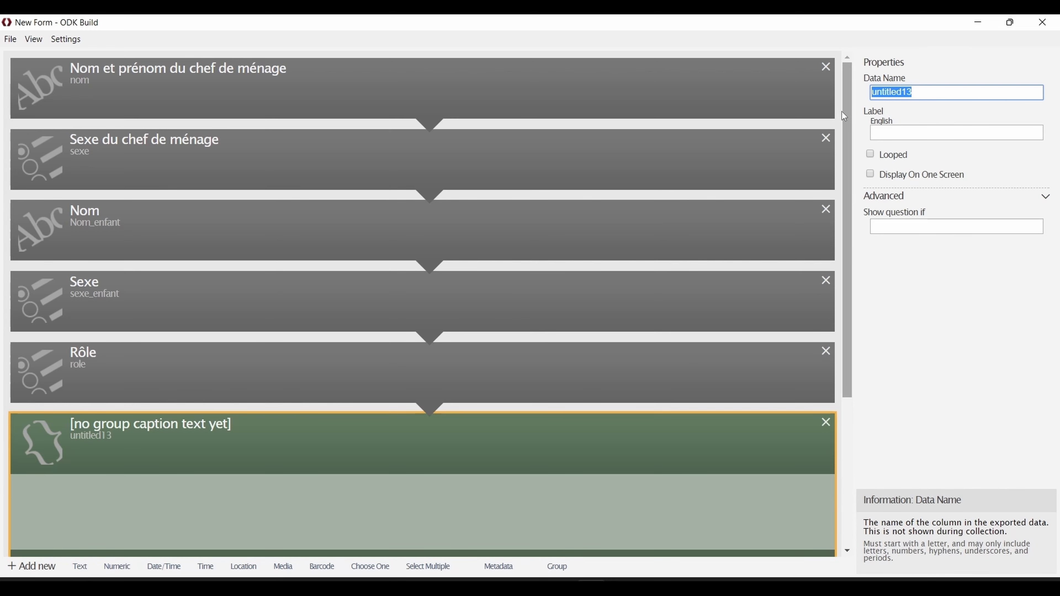
type("membre")
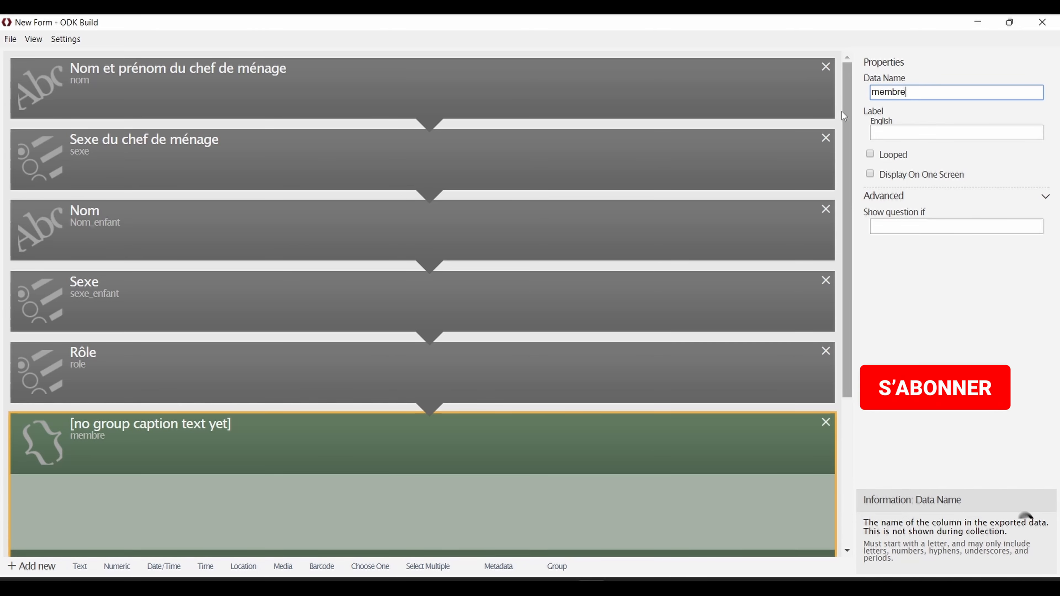
type("_")
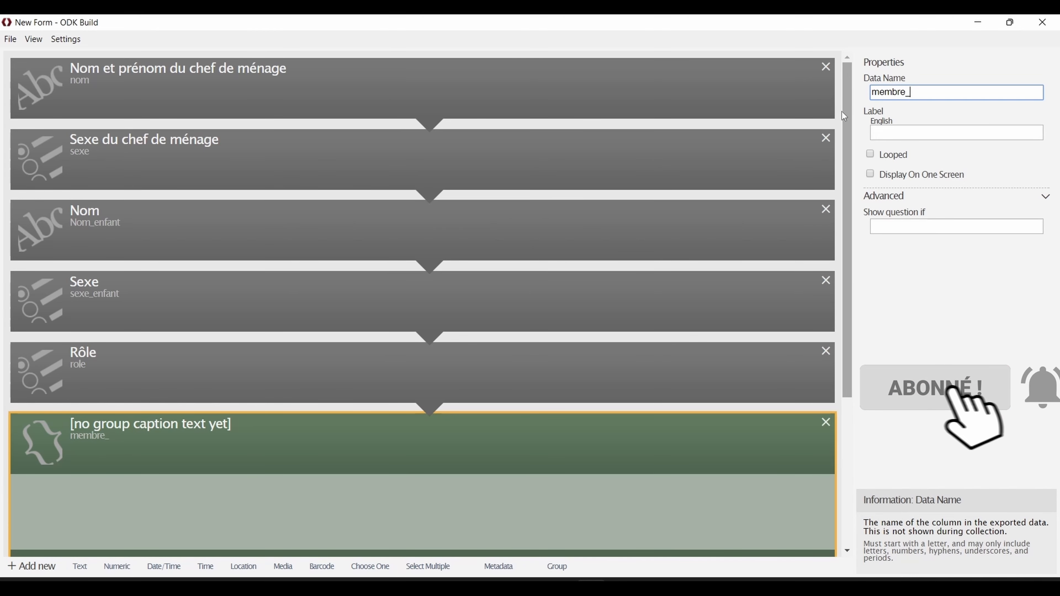
type("fam")
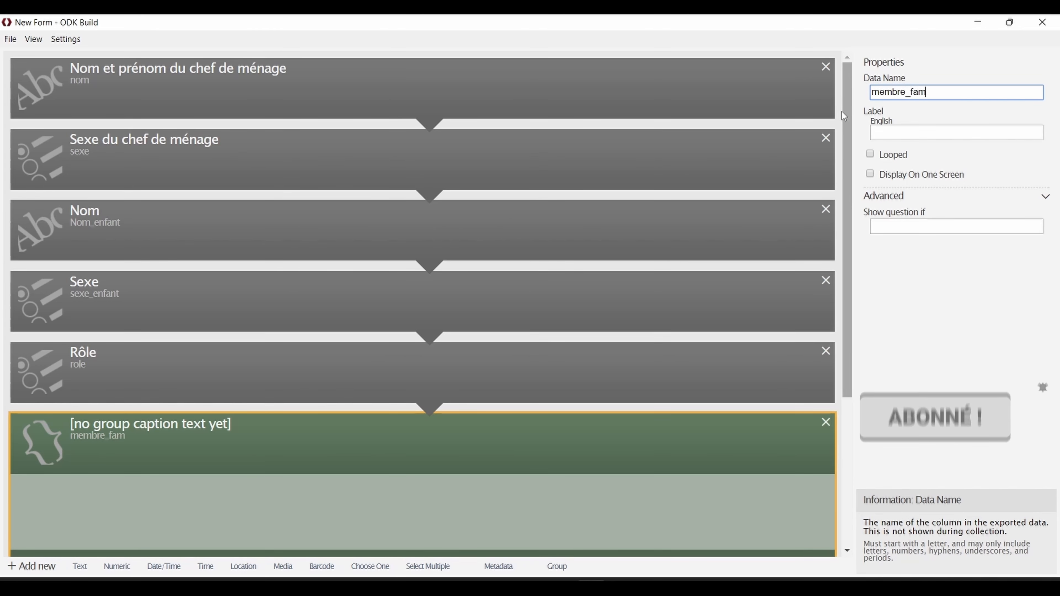
type("ille")
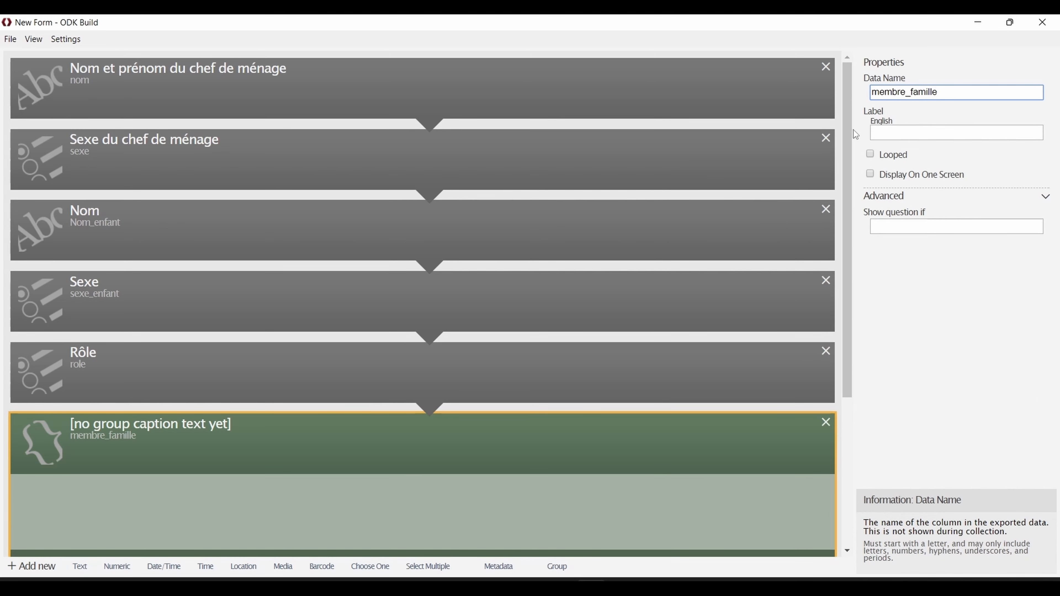
Set the new group's English label to "Membres de la famille".
left_click(888, 136)
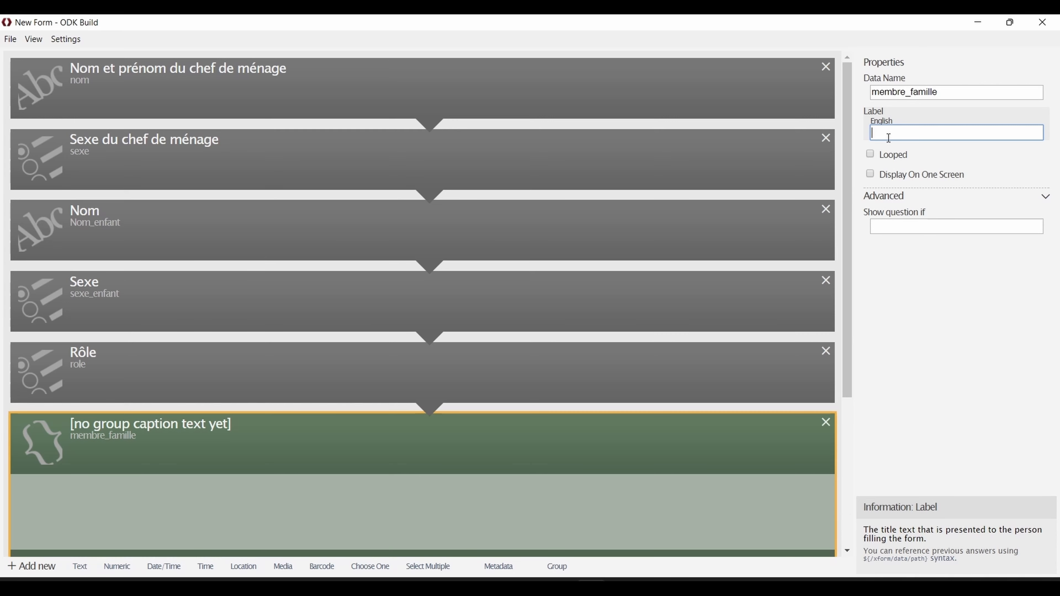
type("M")
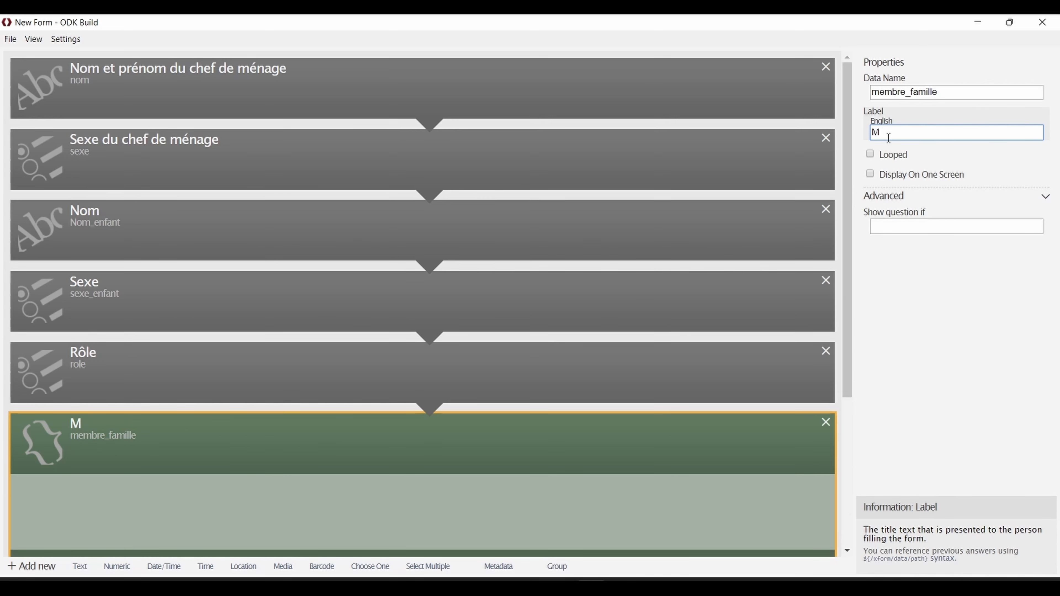
type("embre de la")
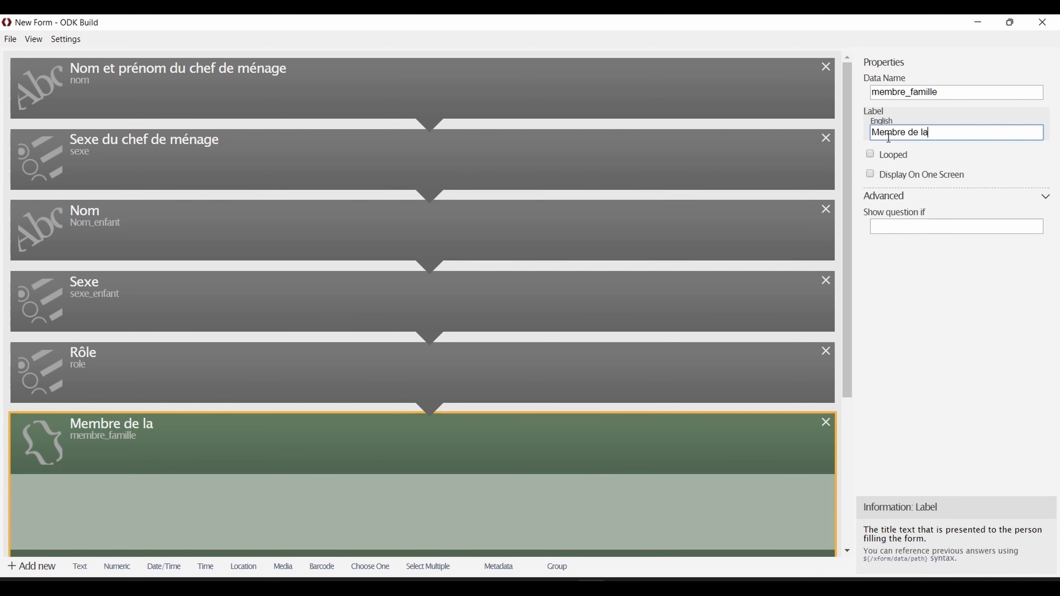
type(" famille")
left_click(907, 134)
type("s")
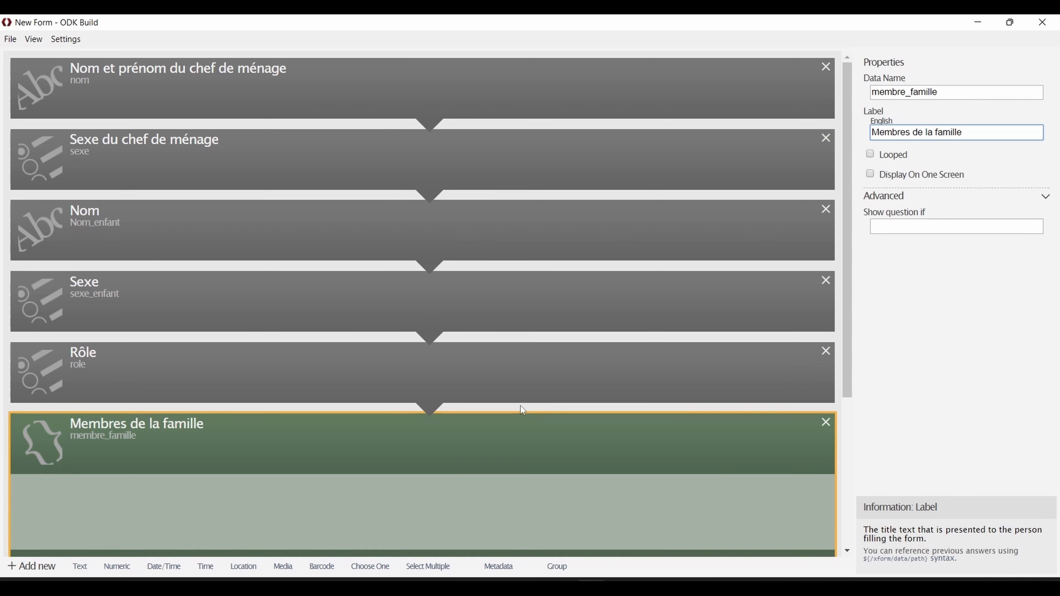
left_click(527, 503)
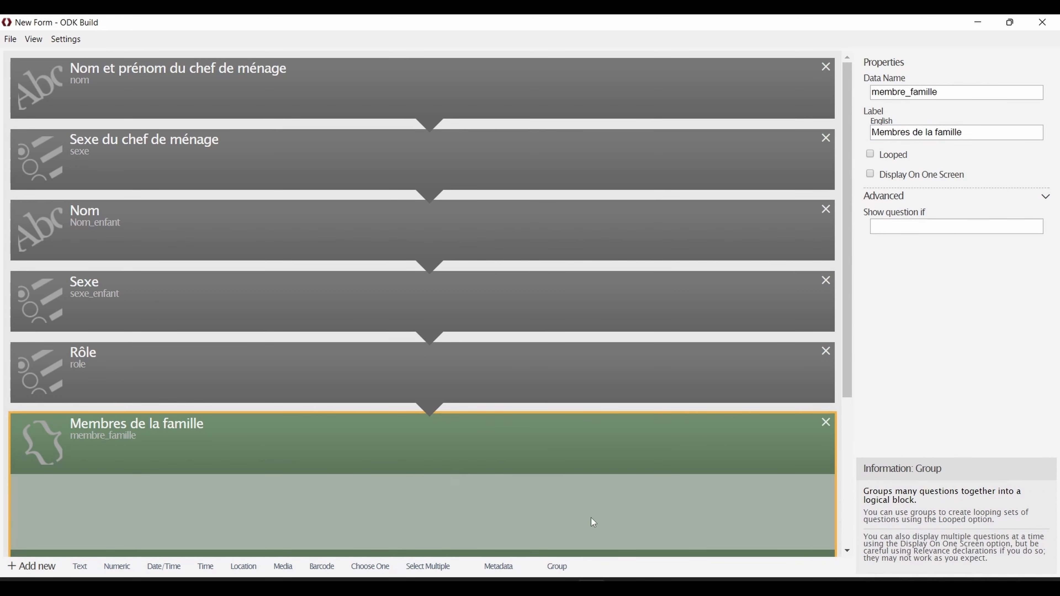
Move the Nom, Sexe and Rôle questions, in that order, into the Membres de la famille group.
scroll(486, 482, "down", 2)
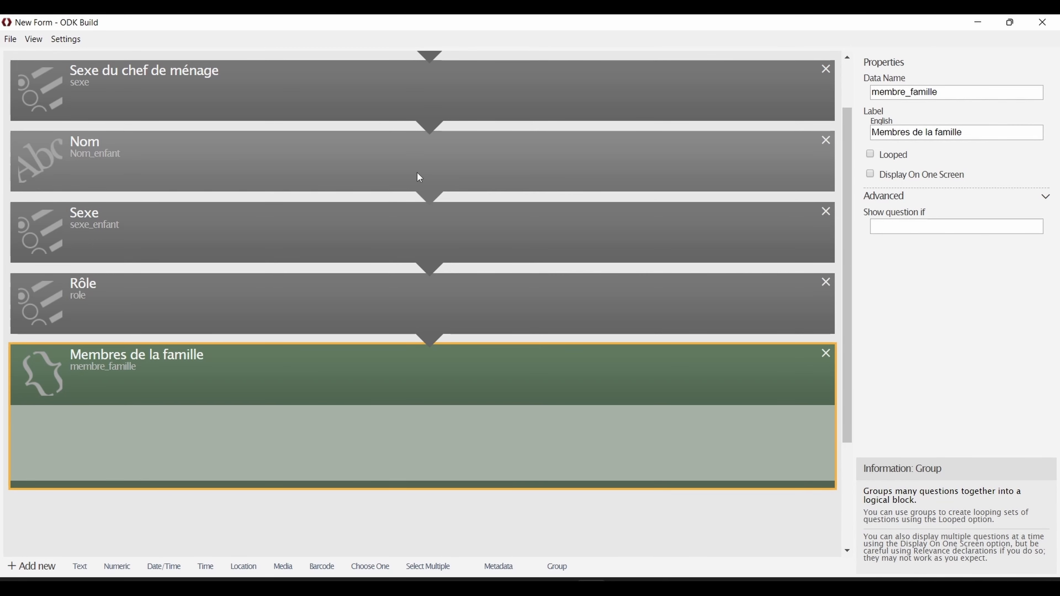
left_click_drag(421, 177, 350, 432)
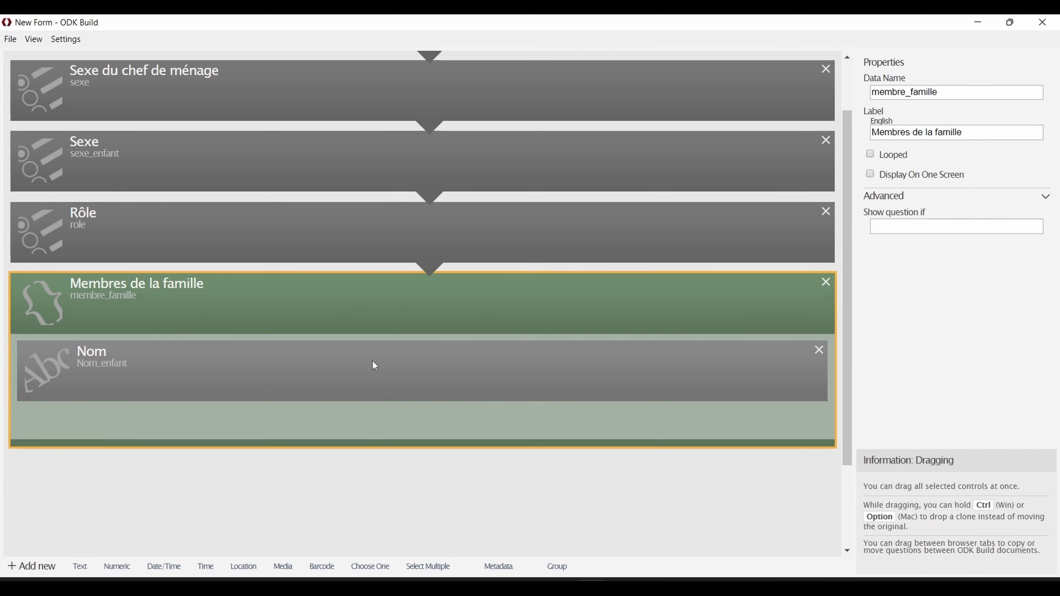
left_click_drag(323, 172, 263, 414)
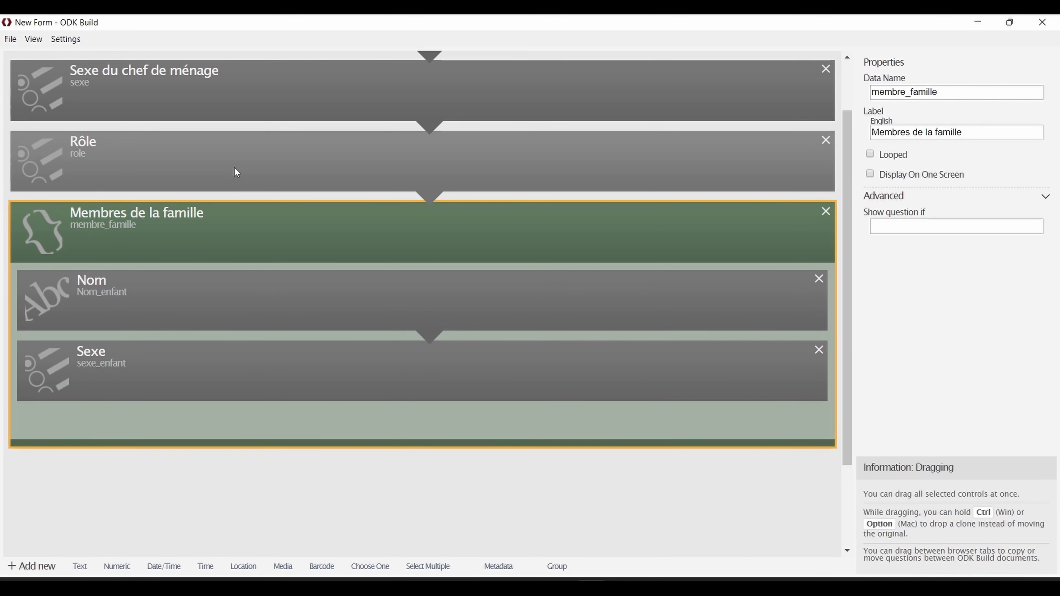
left_click_drag(236, 172, 237, 408)
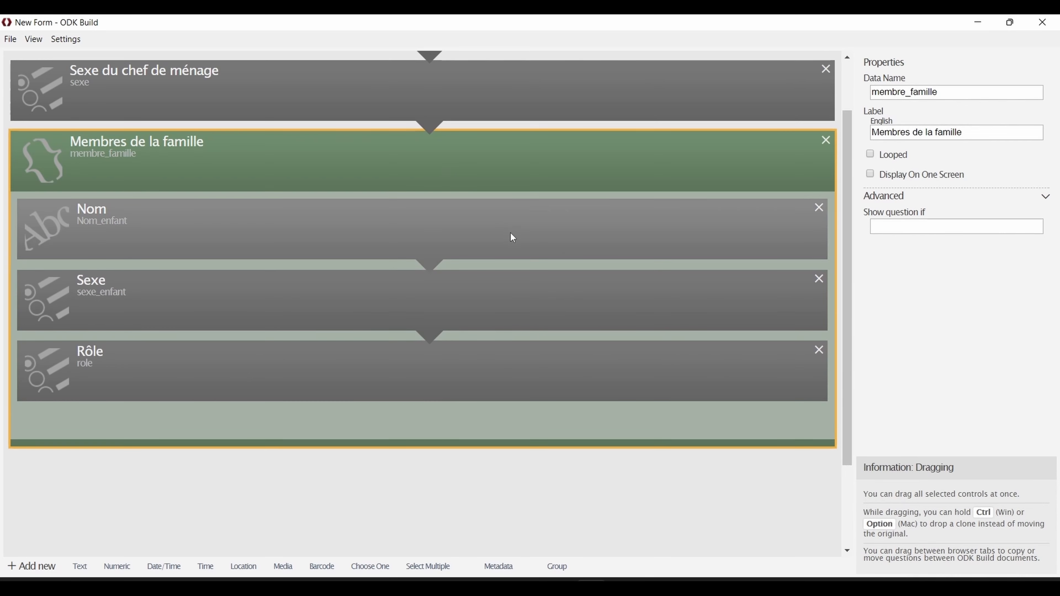
Make the Membres de la famille group repeatable by enabling its Looped option.
scroll(510, 233, "up", 2)
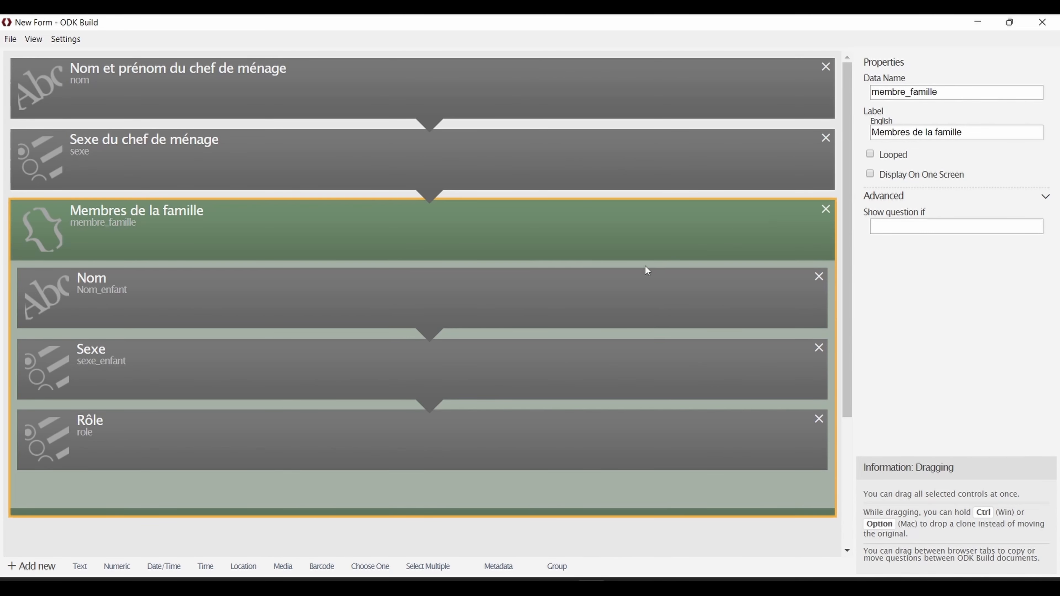
left_click(593, 228)
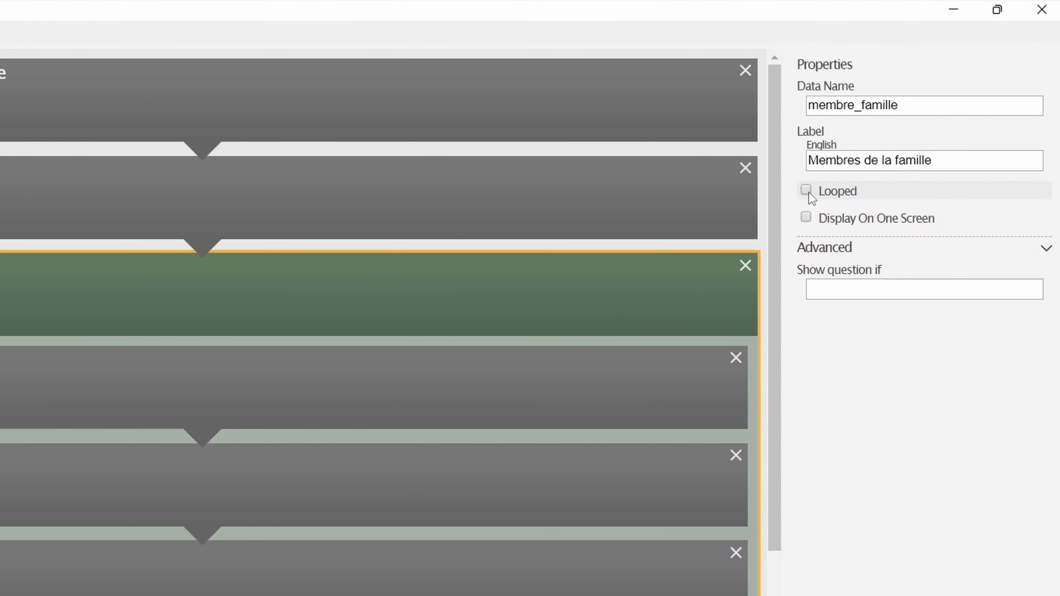
left_click(806, 191)
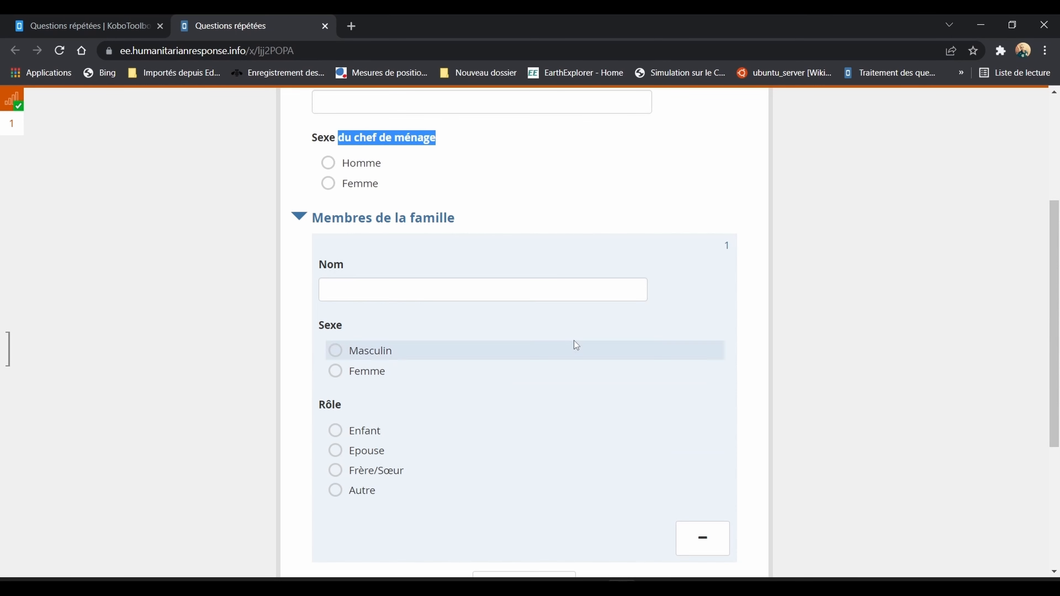
Return to the Questions répétées web form and view the questions about the household head.
left_click(647, 189)
scroll(481, 289, "up", 5)
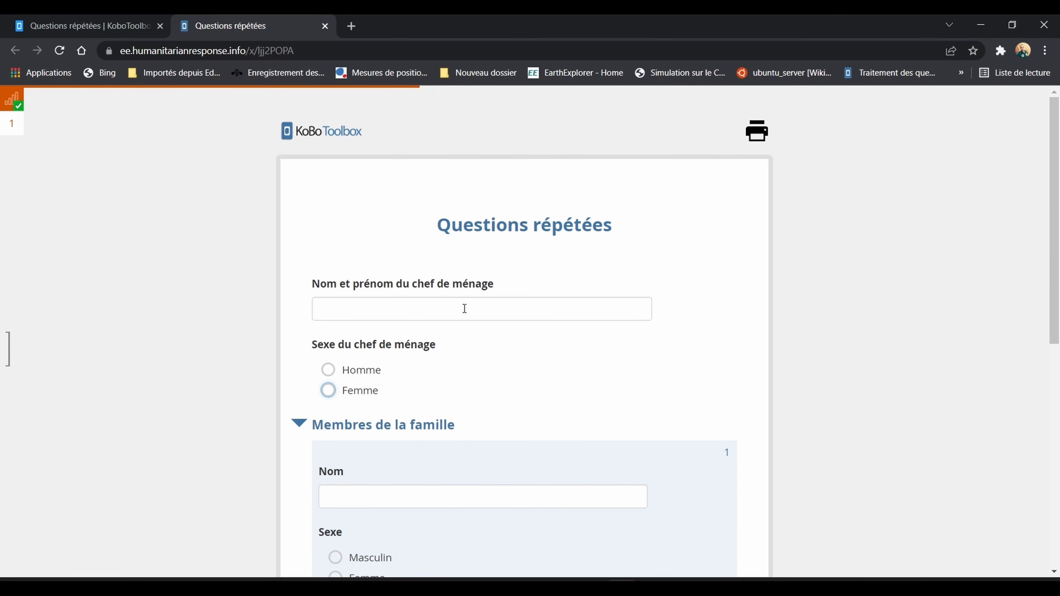
Add a second and a third blank entry to the Membres de la famille repeat group.
scroll(473, 459, "down", 8)
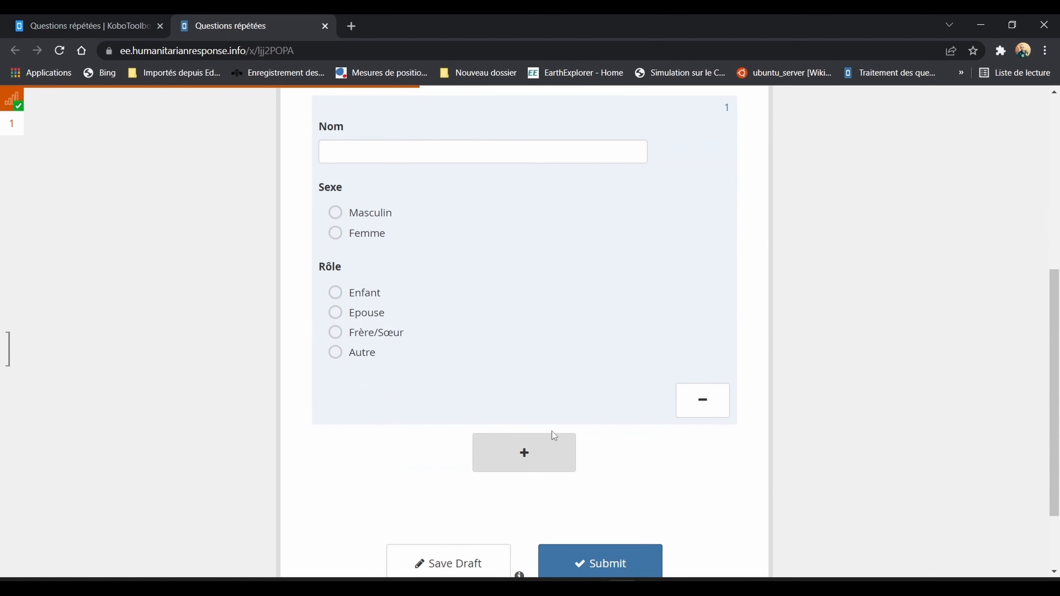
left_click(525, 452)
scroll(529, 461, "down", 5)
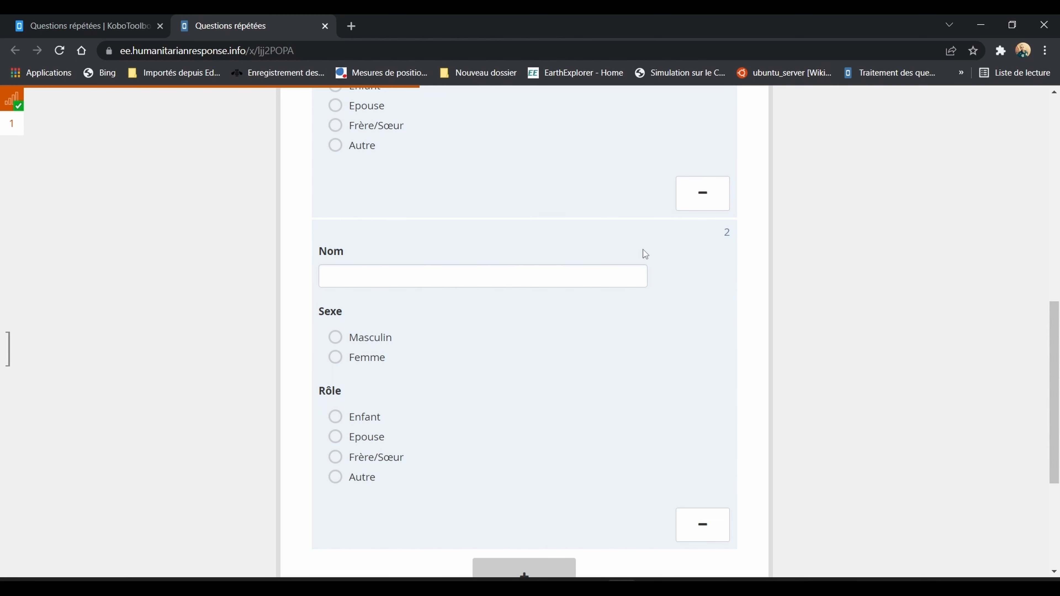
scroll(617, 450, "up", 1)
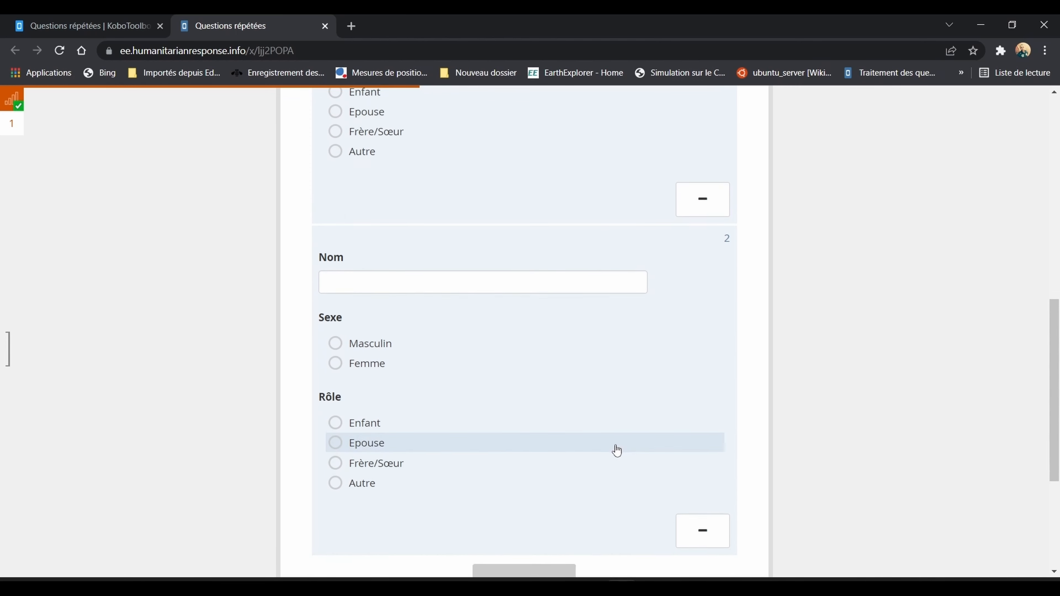
scroll(617, 450, "down", 3)
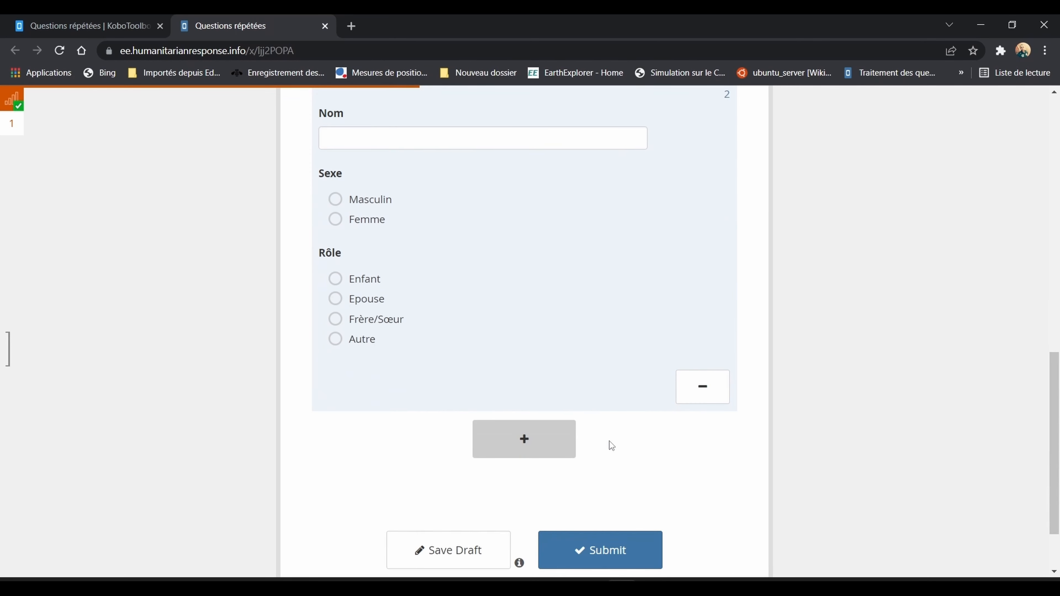
left_click(531, 437)
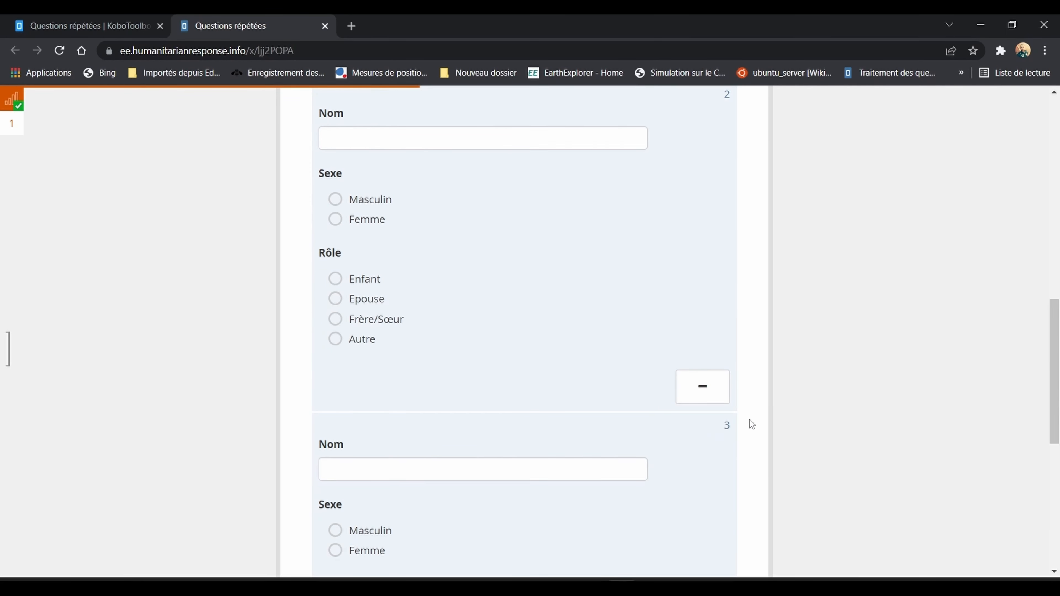
scroll(745, 443, "down", 6)
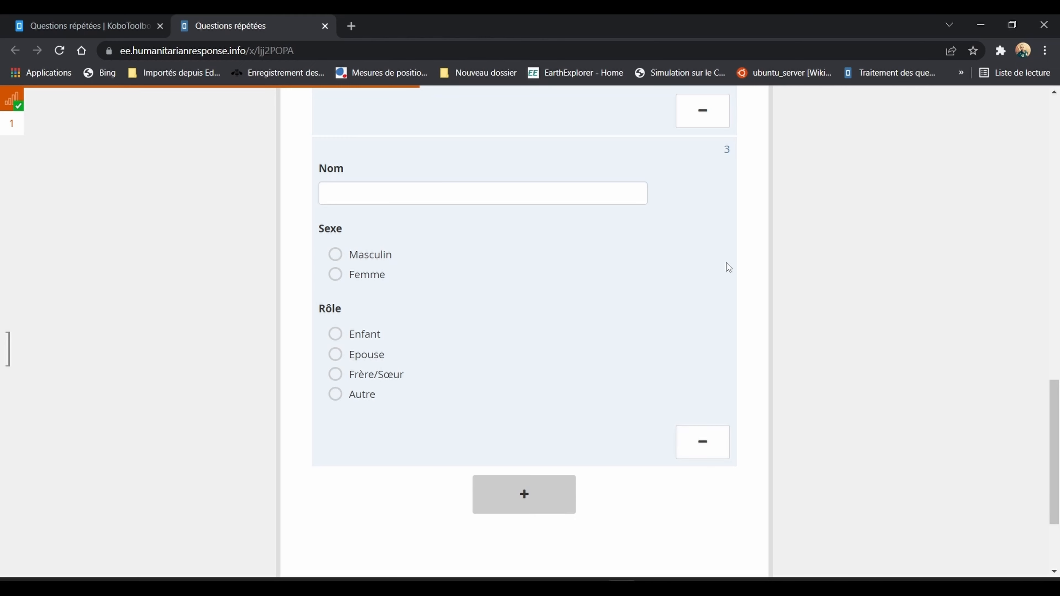
scroll(726, 275, "up", 5)
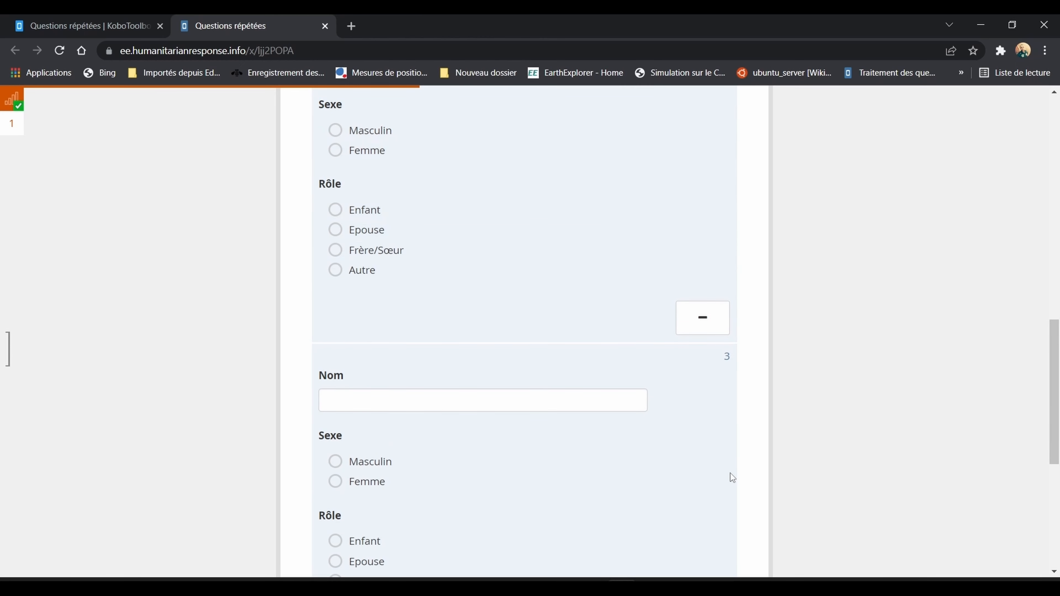
scroll(730, 473, "down", 5)
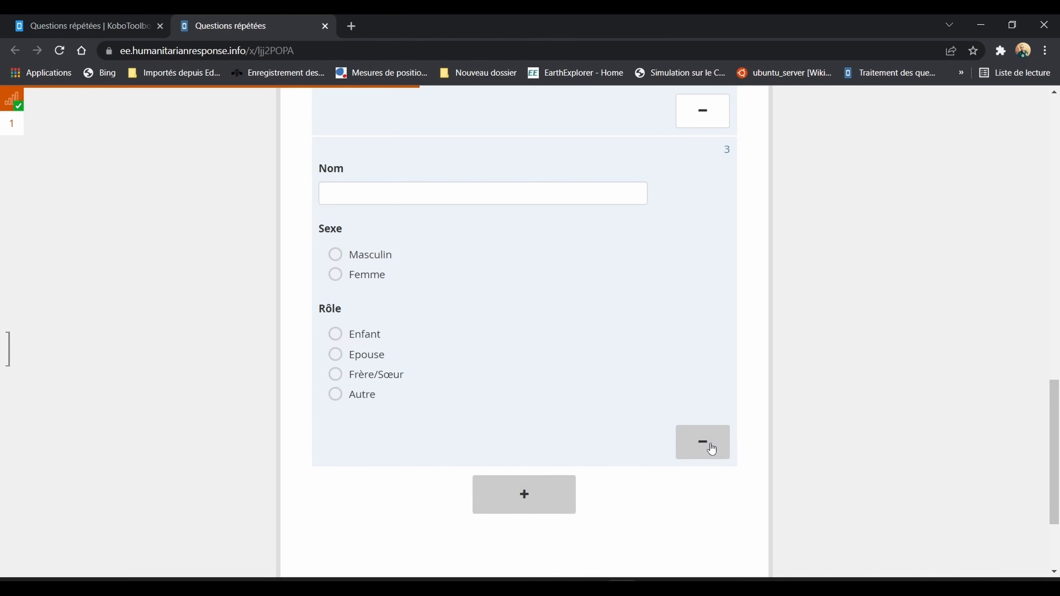
Delete the third and second Membres de la famille entries, confirming each removal.
left_click(710, 444)
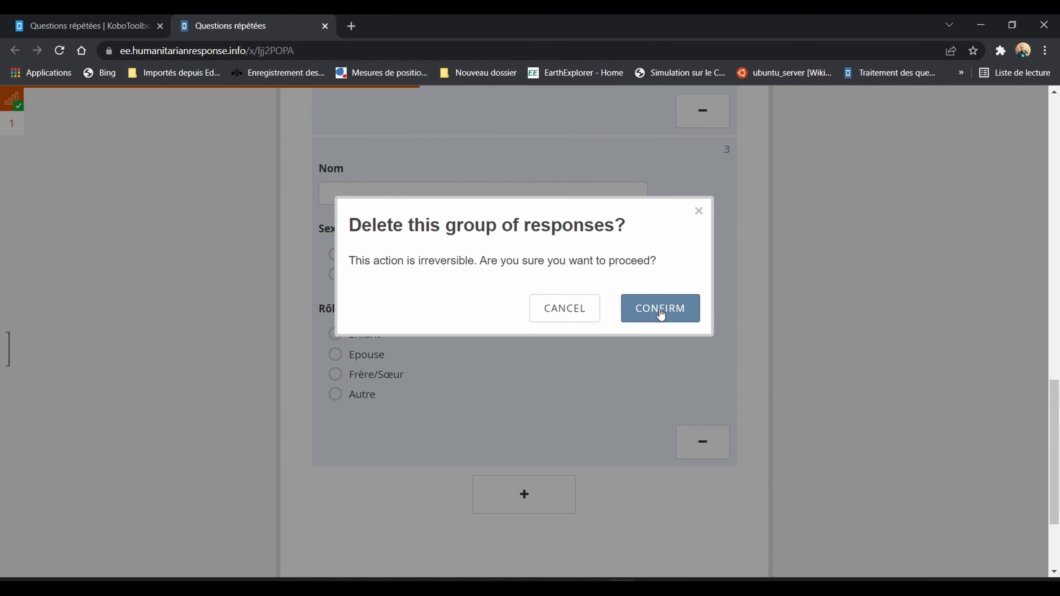
left_click(661, 314)
scroll(715, 330, "up", 5)
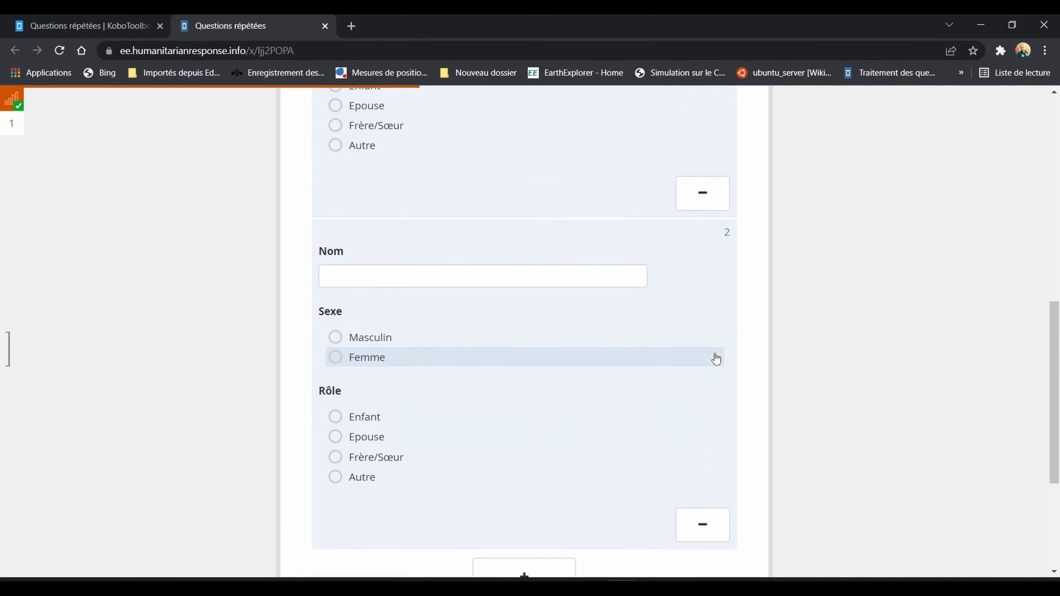
scroll(716, 359, "up", 1)
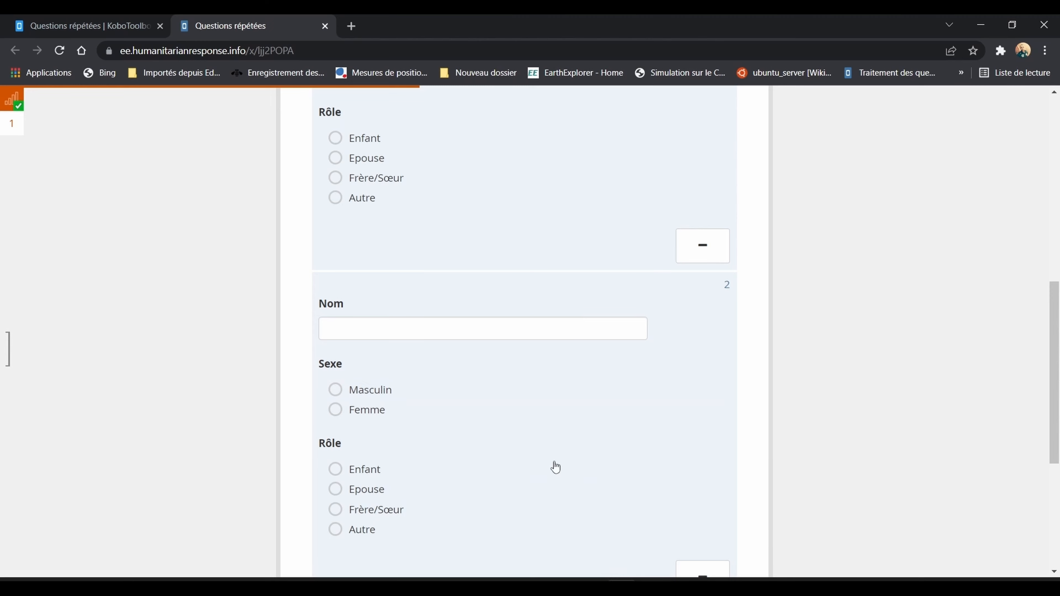
scroll(554, 466, "down", 4)
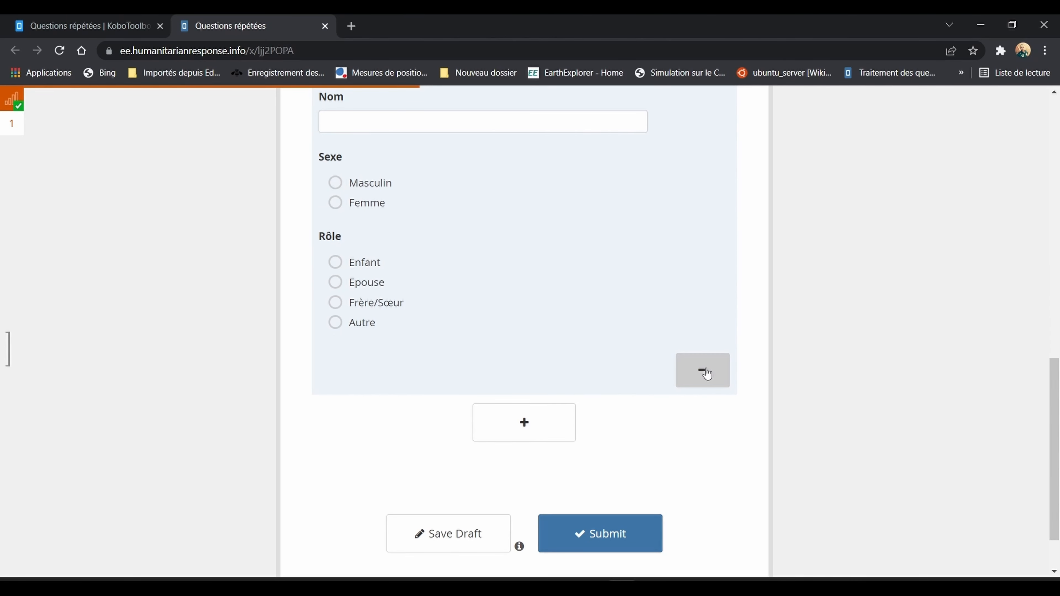
left_click(705, 372)
left_click(666, 309)
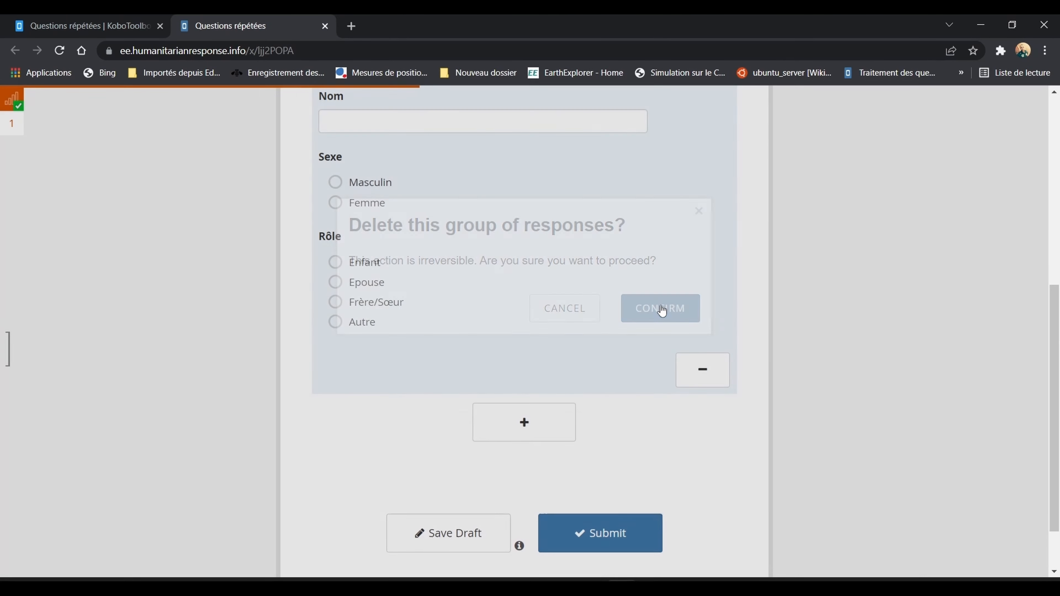
Delete the remaining first Membres de la famille entry and confirm its removal.
scroll(748, 360, "up", 4)
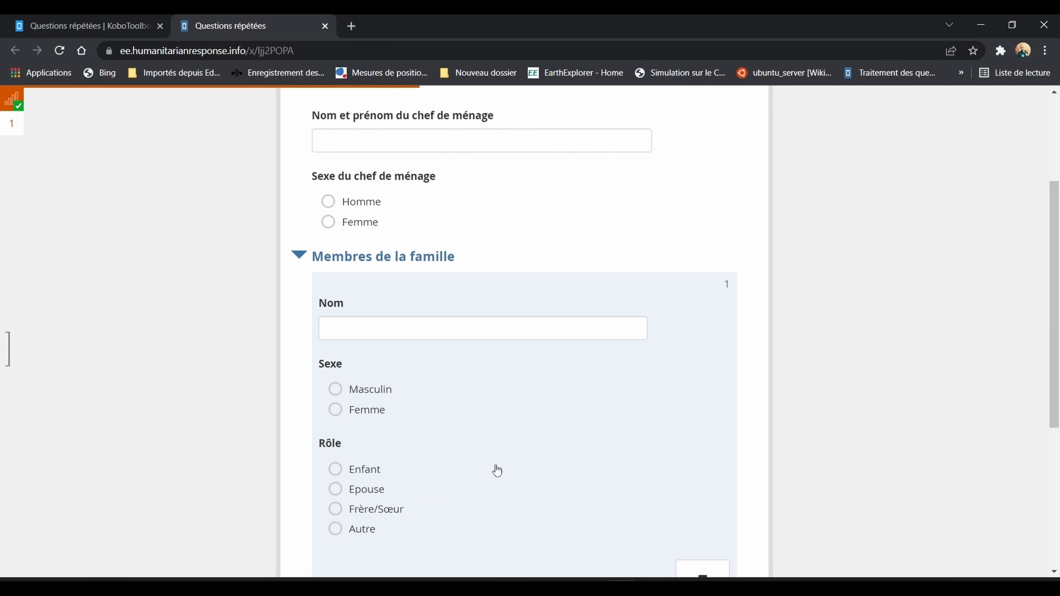
scroll(568, 493, "down", 2)
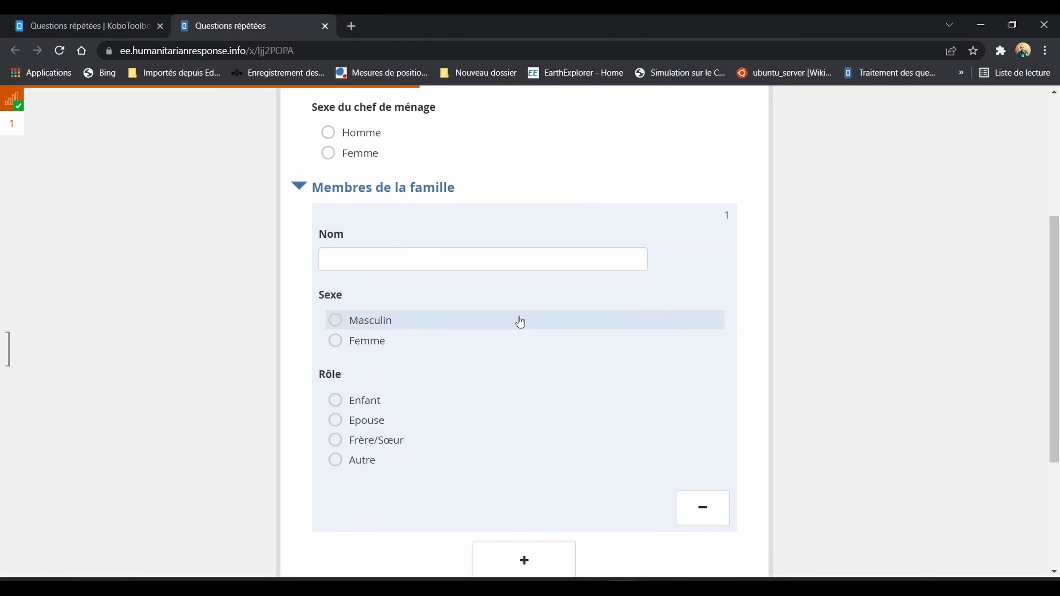
left_click(705, 514)
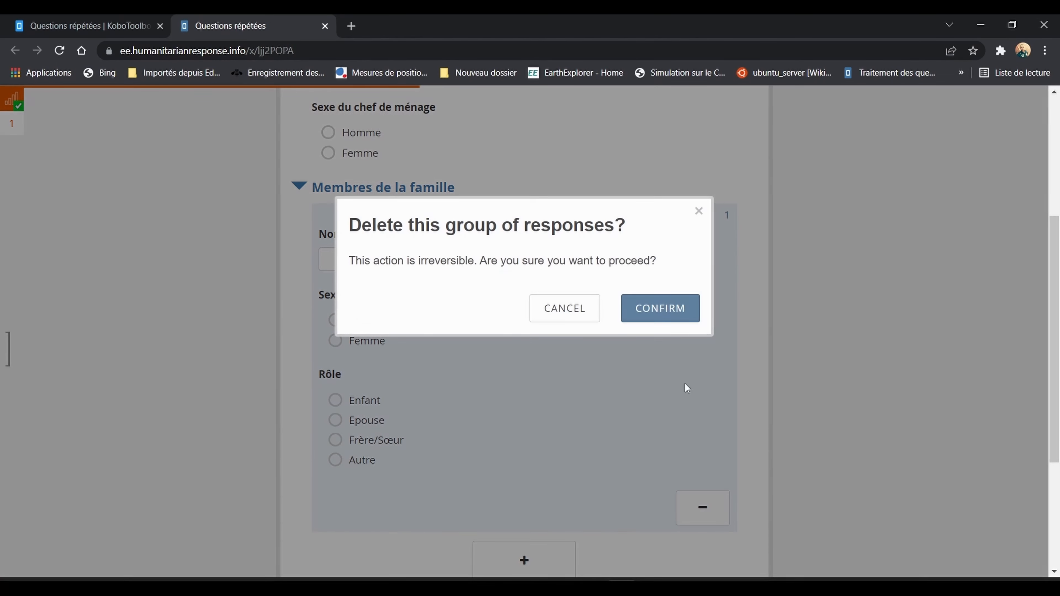
left_click(660, 308)
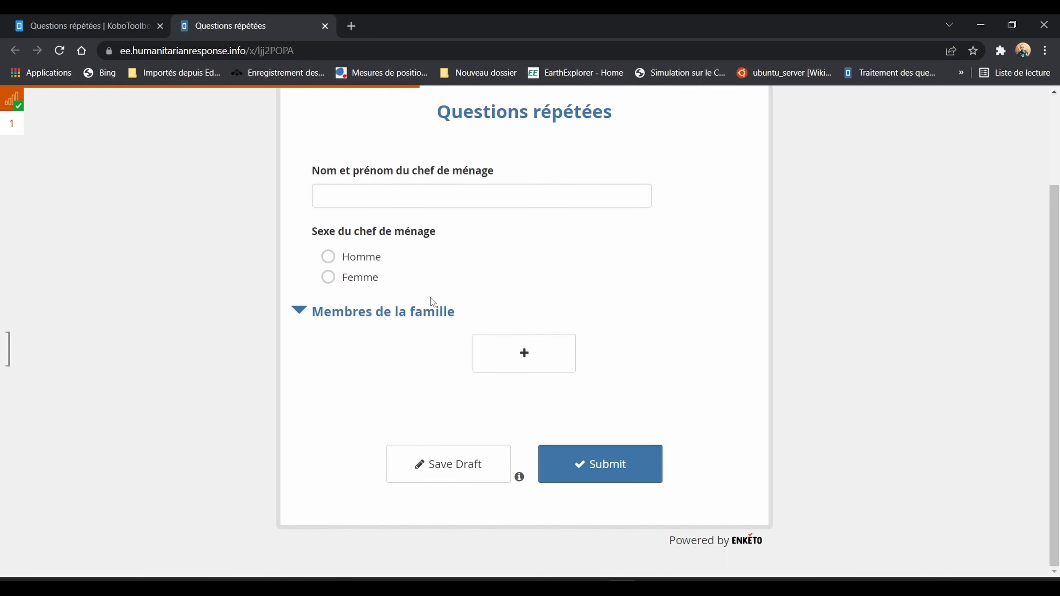
Add a new blank entry to the emptied Membres de la famille group and view its questions.
left_click(533, 362)
scroll(626, 476, "down", 2)
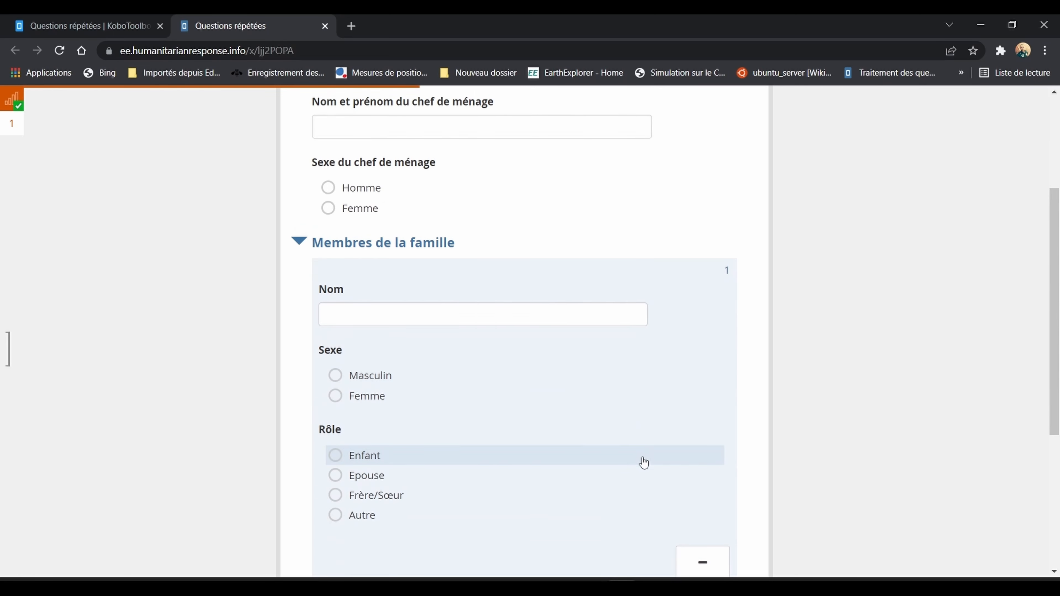
scroll(644, 462, "down", 5)
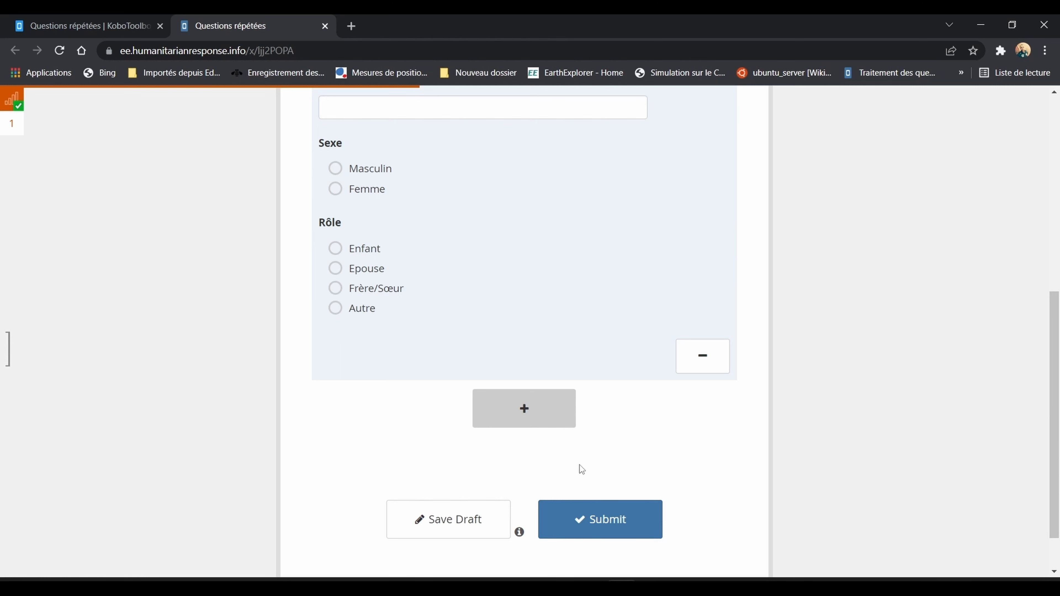
scroll(626, 507, "down", 1)
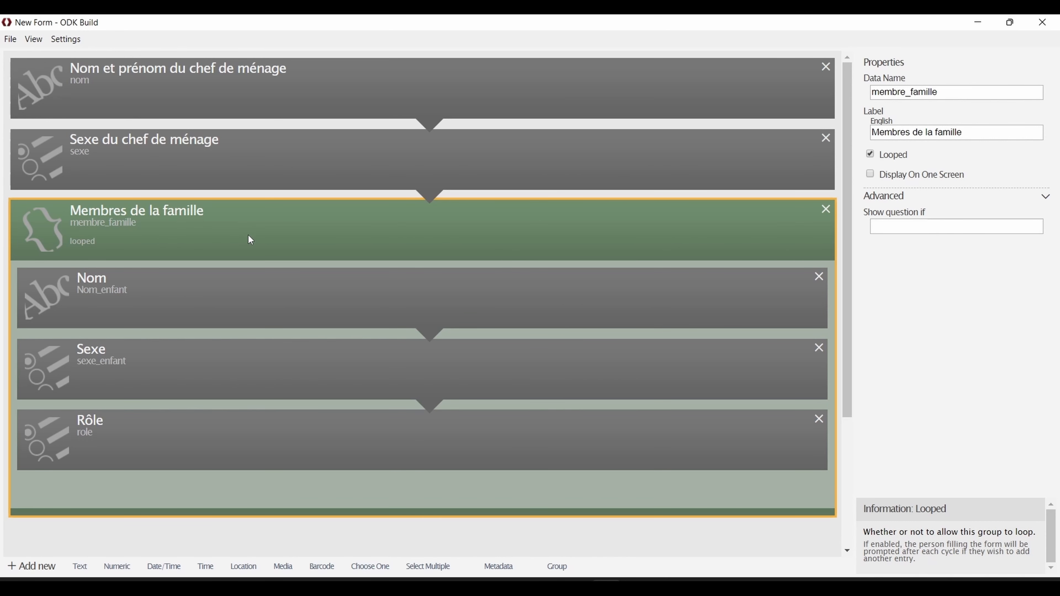
Export the ODK Build form to XLSForm, saving it on the Bureau (desktop) as group_questions.
left_click(11, 40)
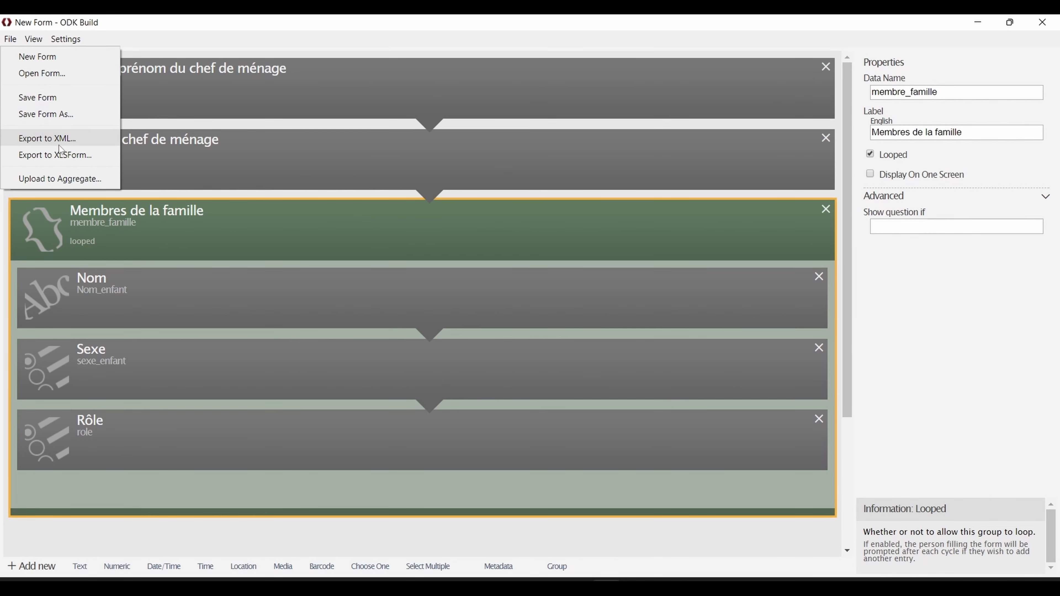
left_click(69, 156)
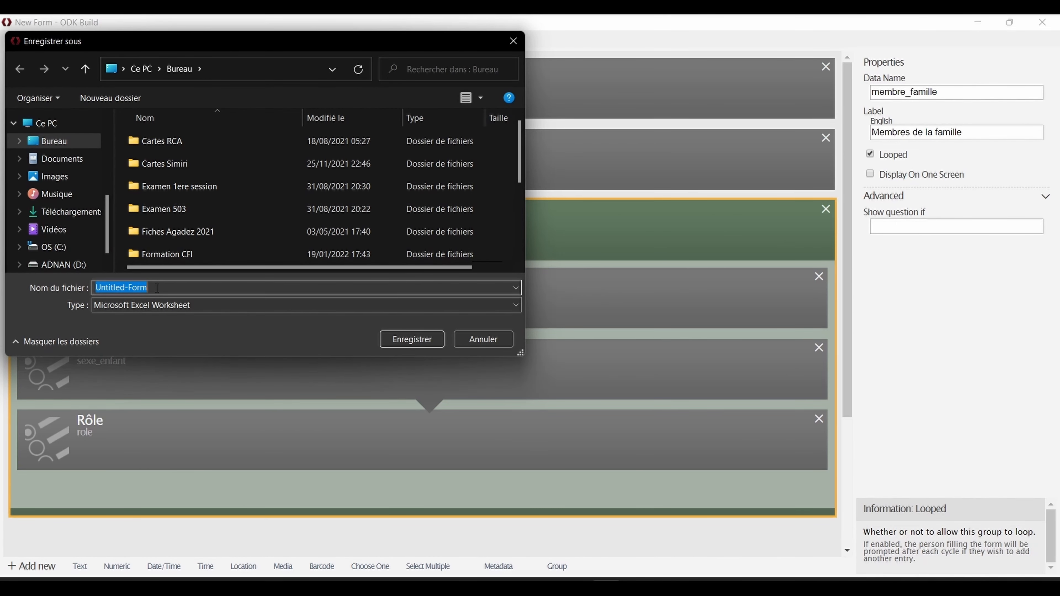
type("g")
type("roup_questu")
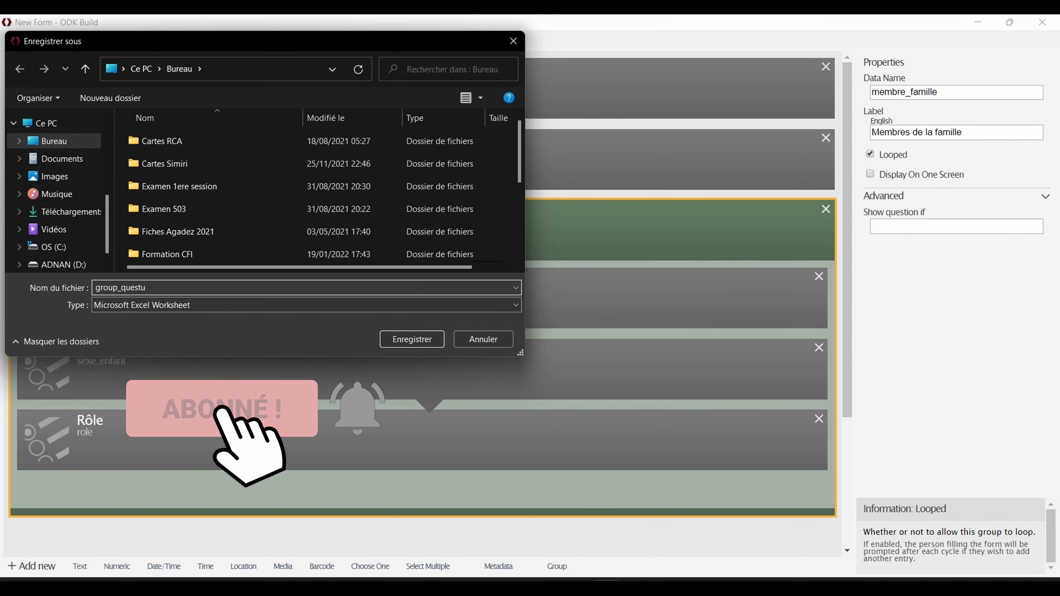
key("BackSpace")
type("ions")
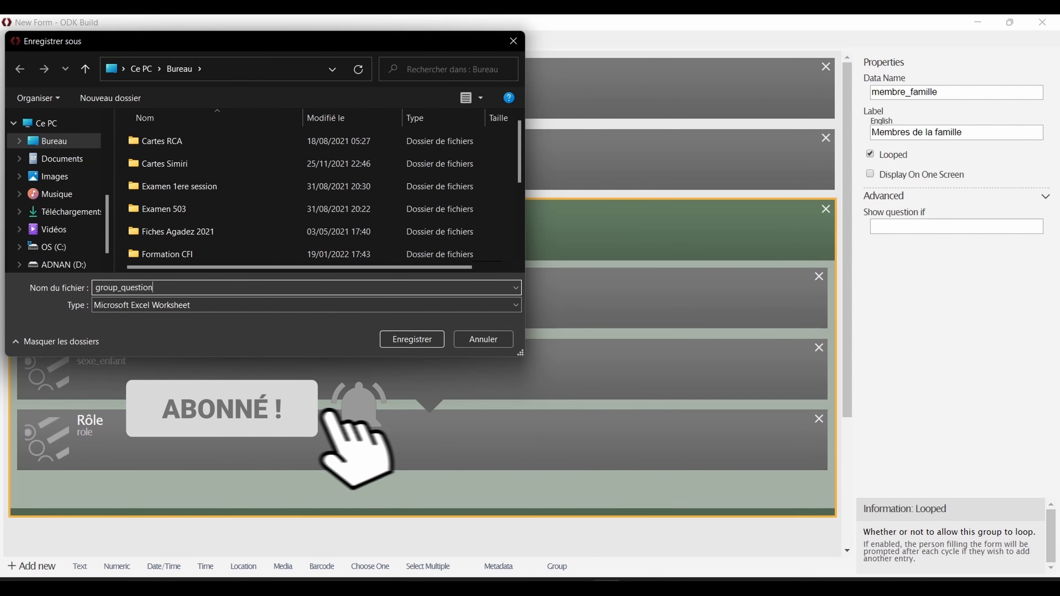
left_click(413, 339)
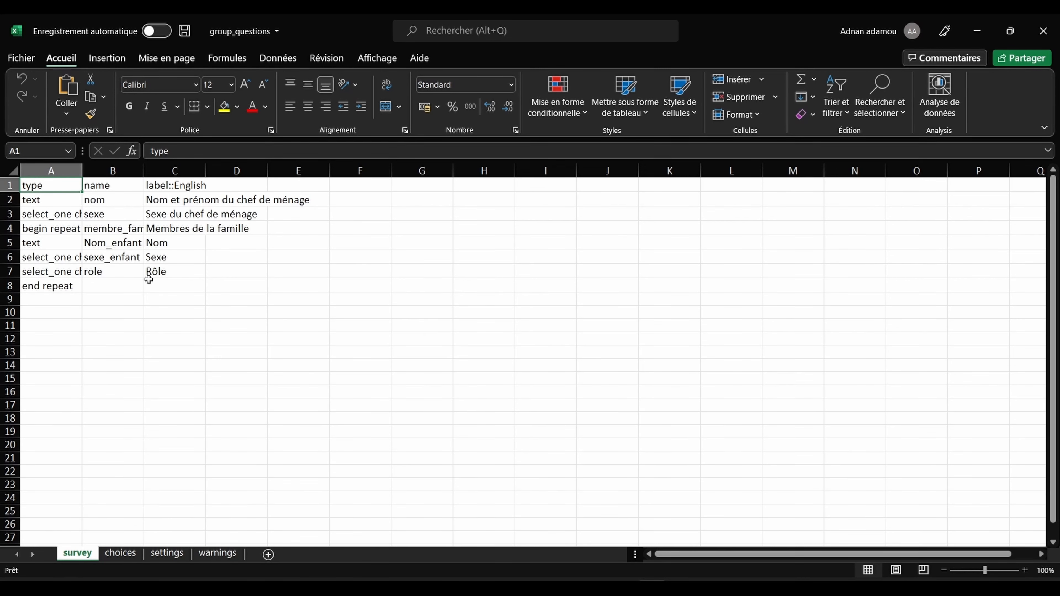
In the group_questions workbook in Excel, widen columns A and B of the survey sheet, fitting column A to its contents.
left_click(121, 253)
left_click_drag(83, 171, 362, 171)
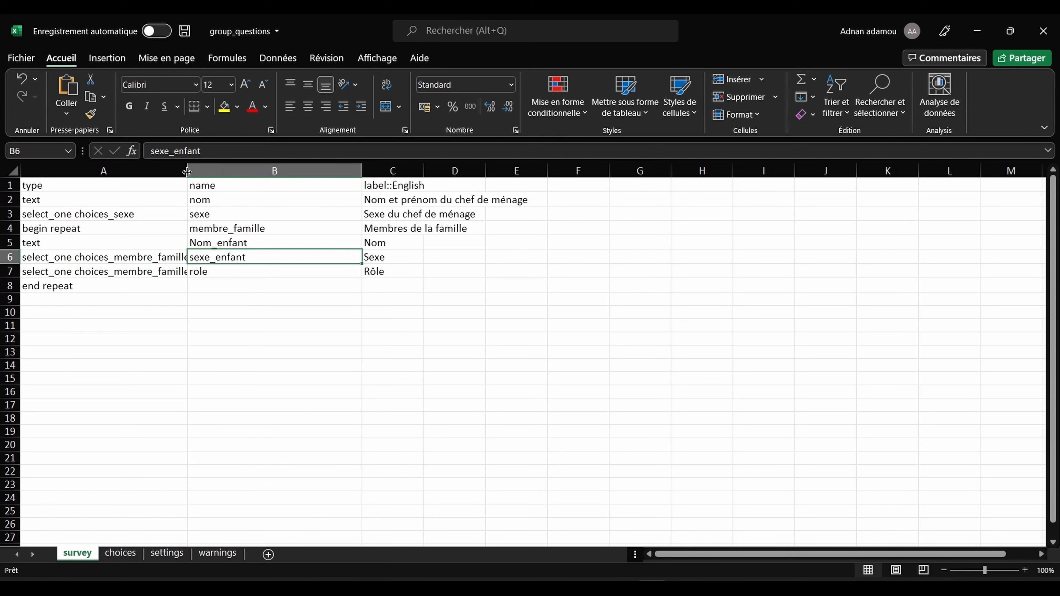
left_click_drag(187, 171, 244, 171)
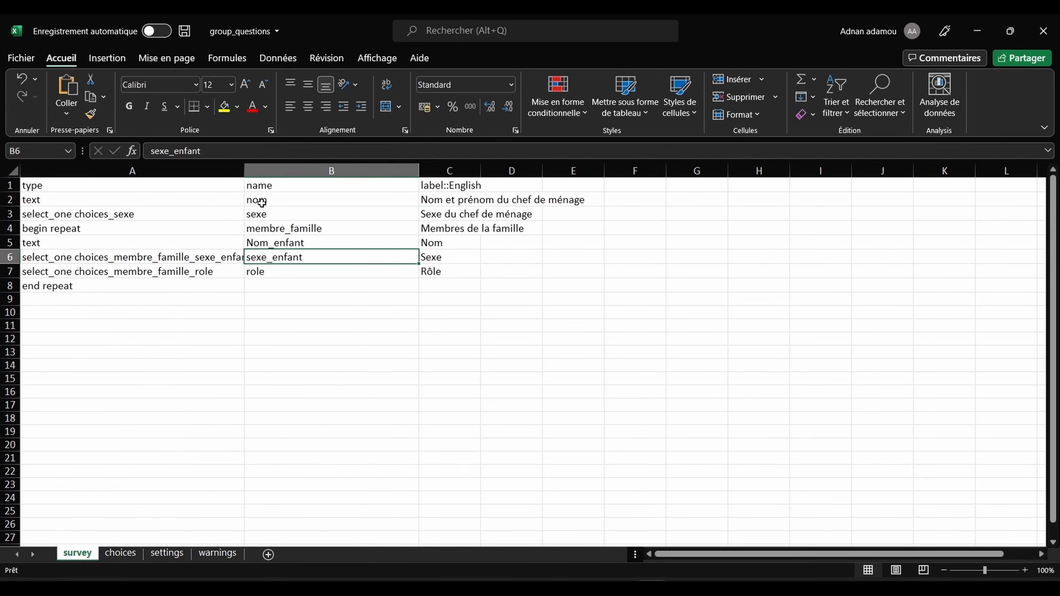
double_click(244, 175)
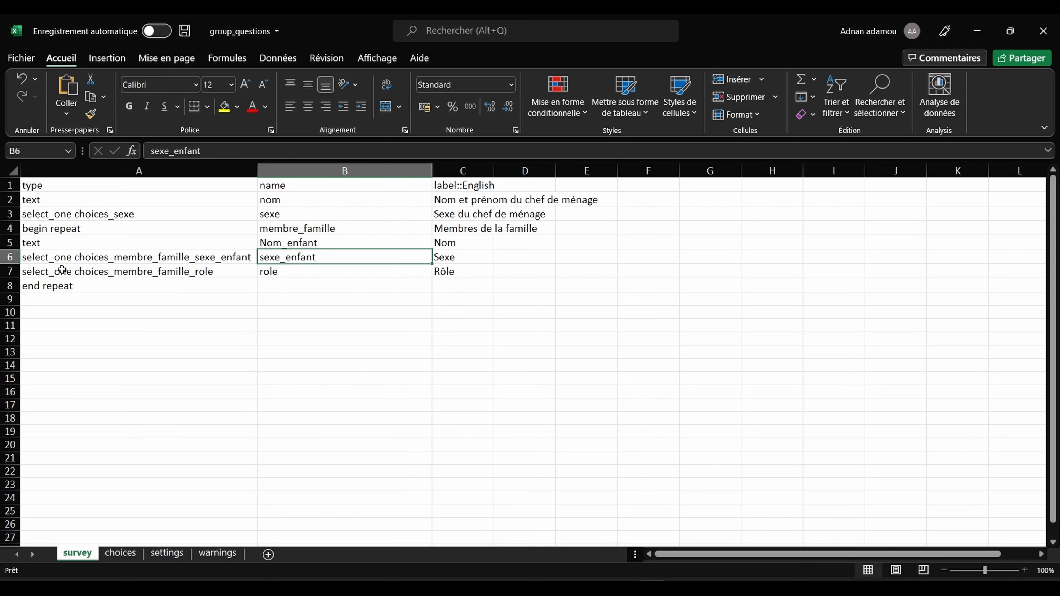
Examine the begin repeat to end repeat rows on the survey sheet and the answer options on the choices sheet.
left_click(14, 228)
left_click_drag(15, 228, 14, 288)
left_click(77, 229)
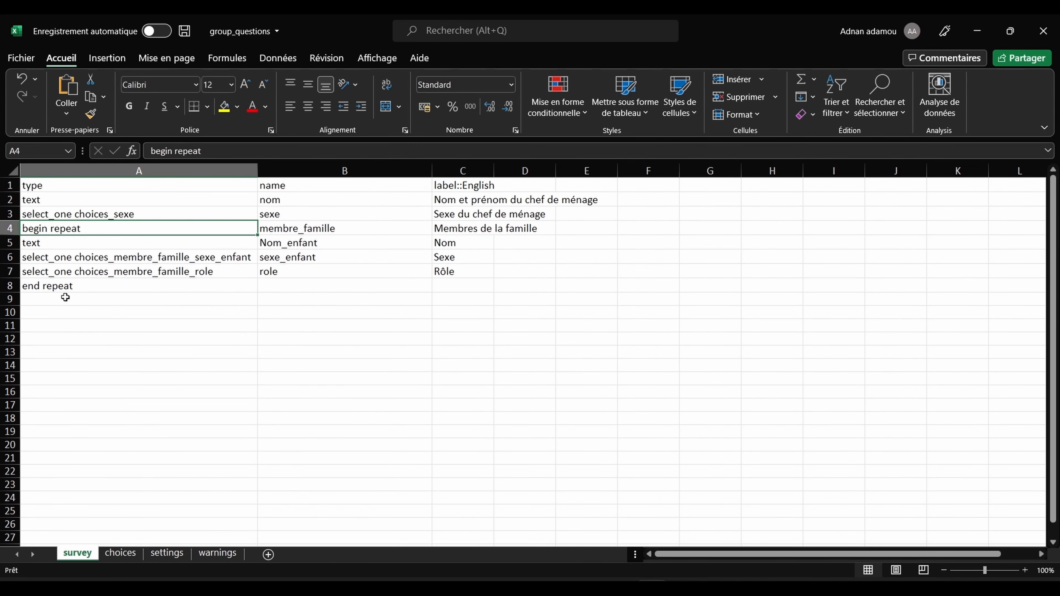
left_click(67, 287)
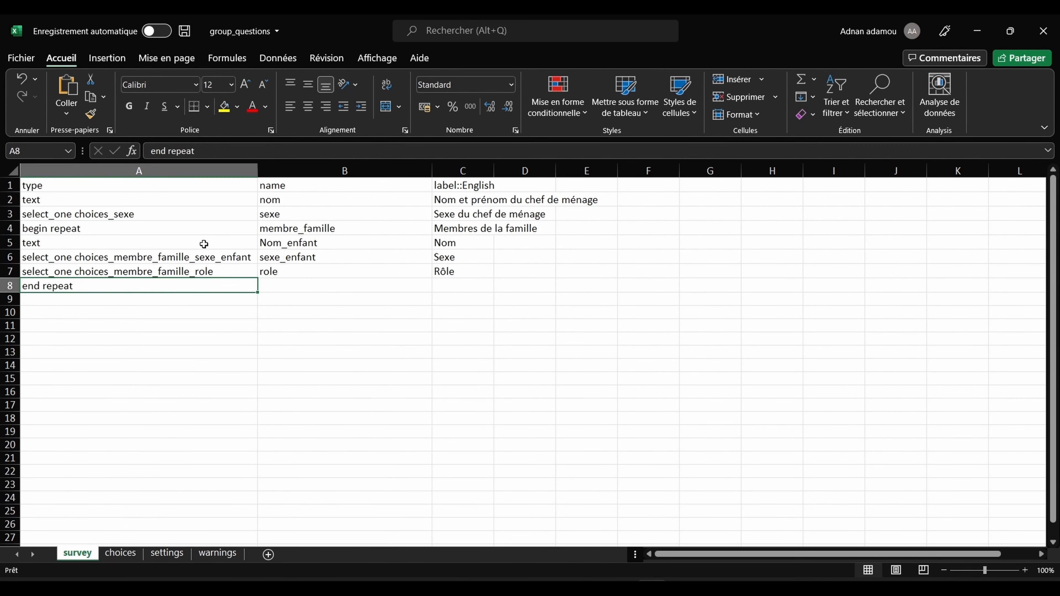
left_click(130, 557)
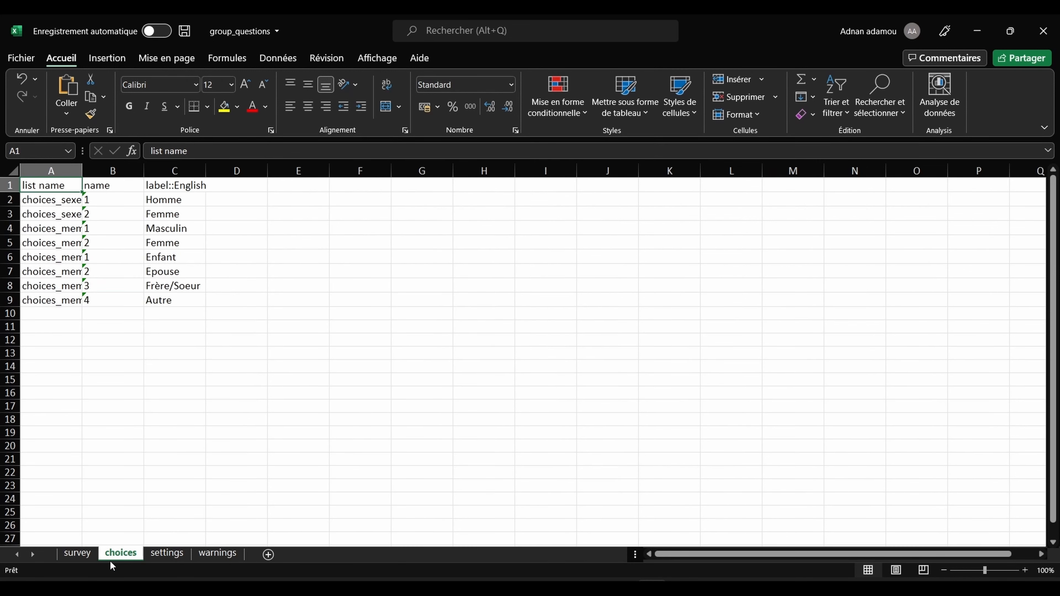
left_click(307, 434)
left_click(82, 556)
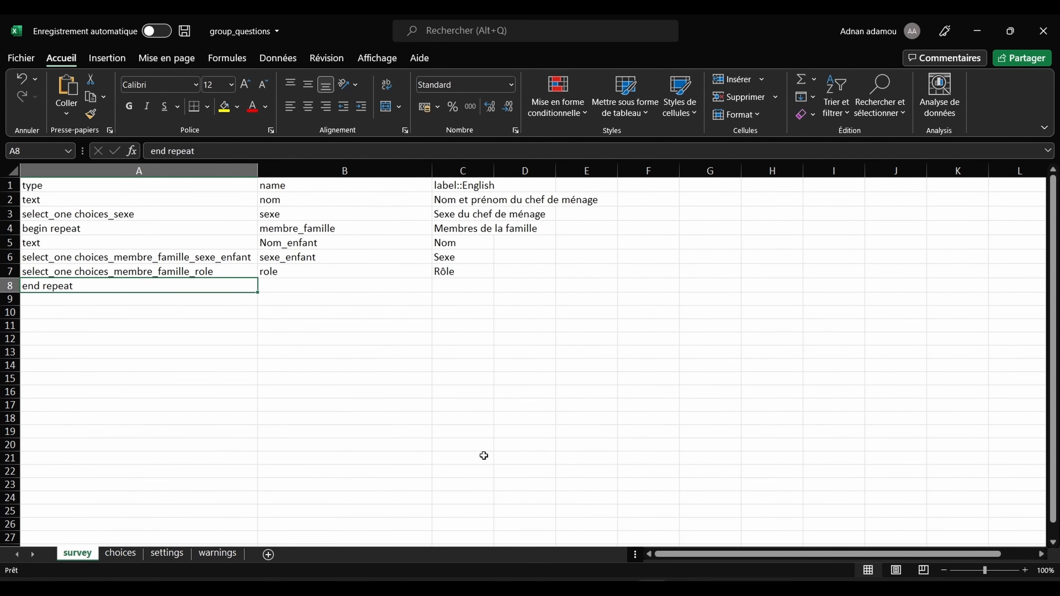